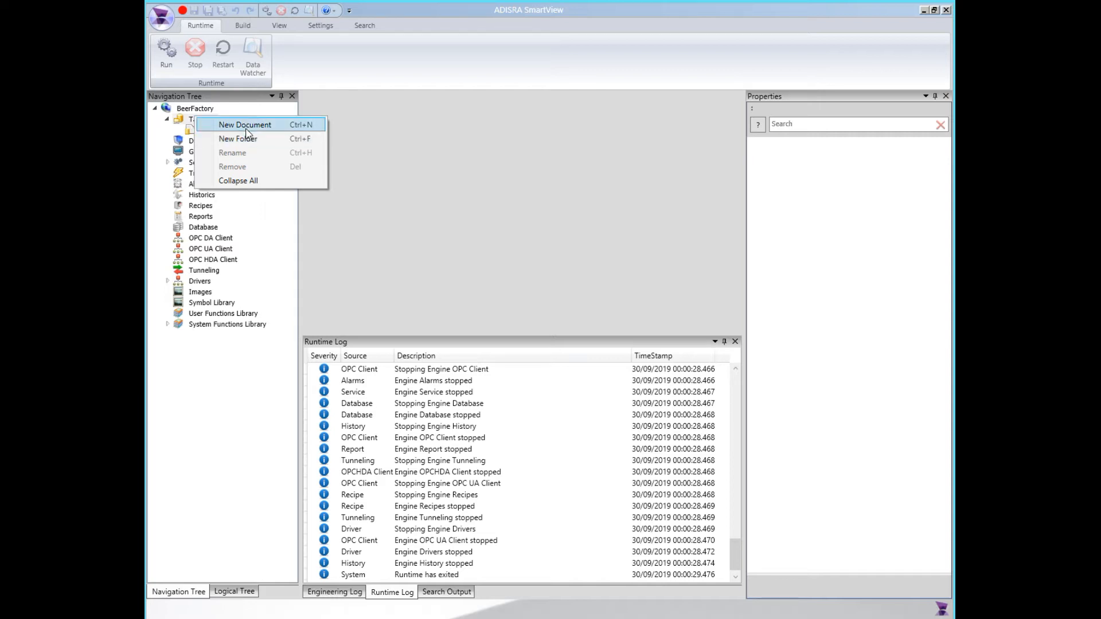
Open the Tags document inside the Tags folder of the BeerFactory project
click(378, 139)
click(202, 130)
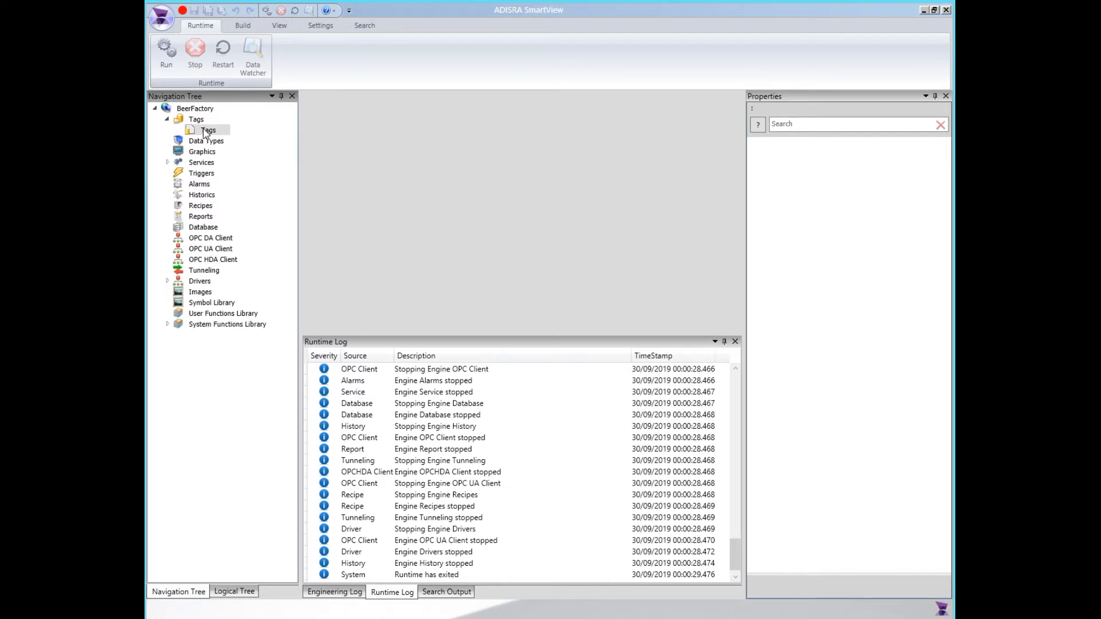
double_click(207, 131)
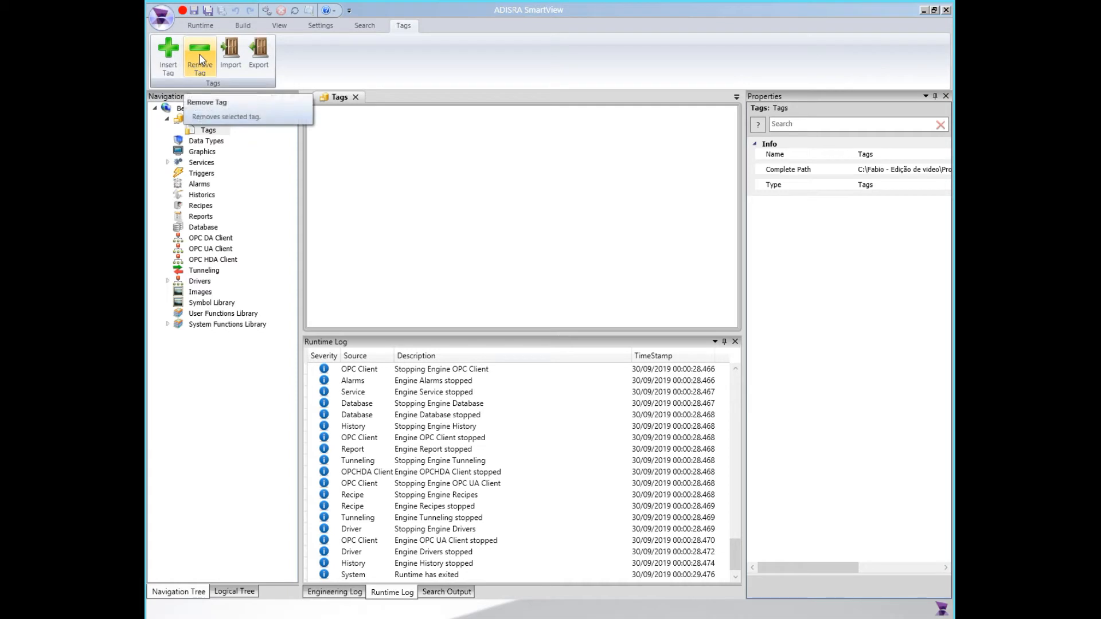
Insert two tags and remove both of them from the Tags document, one at a time
click(167, 60)
click(170, 57)
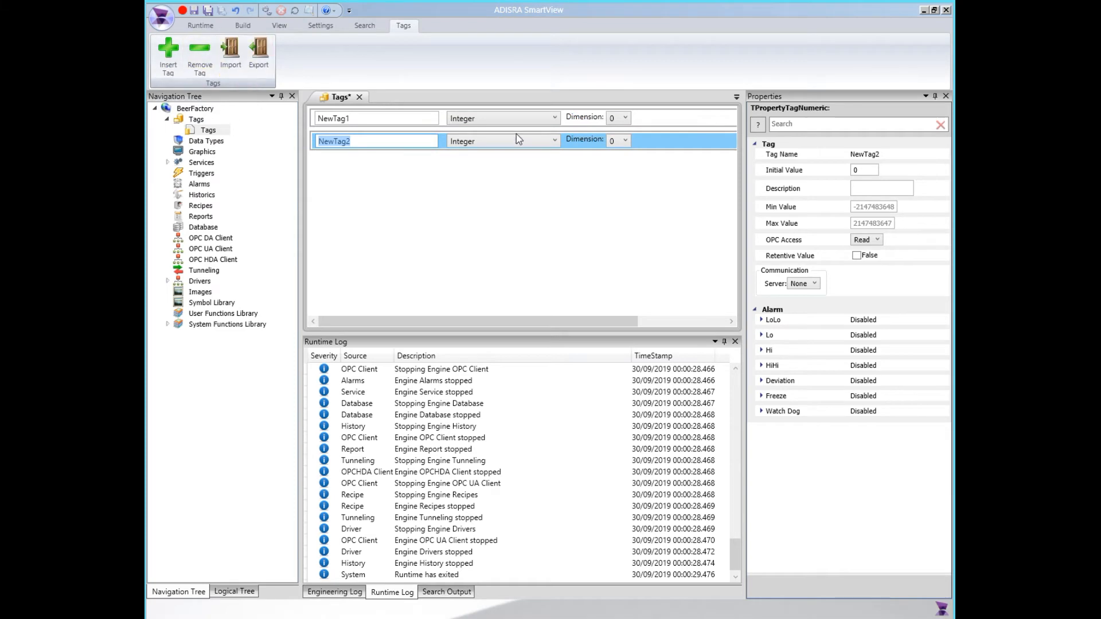
click(665, 122)
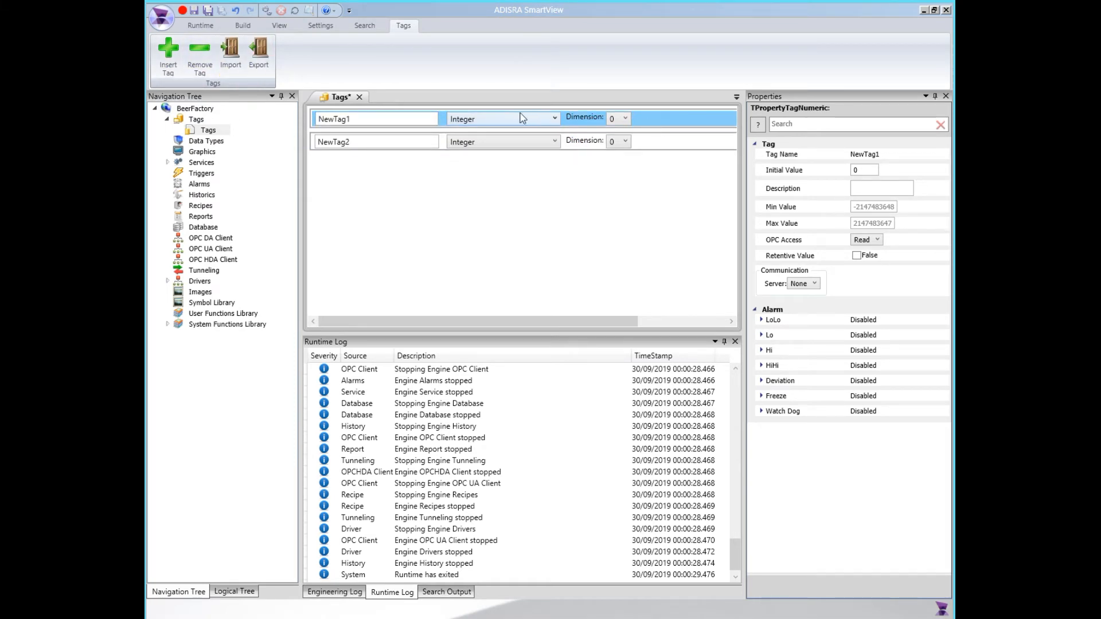
click(198, 50)
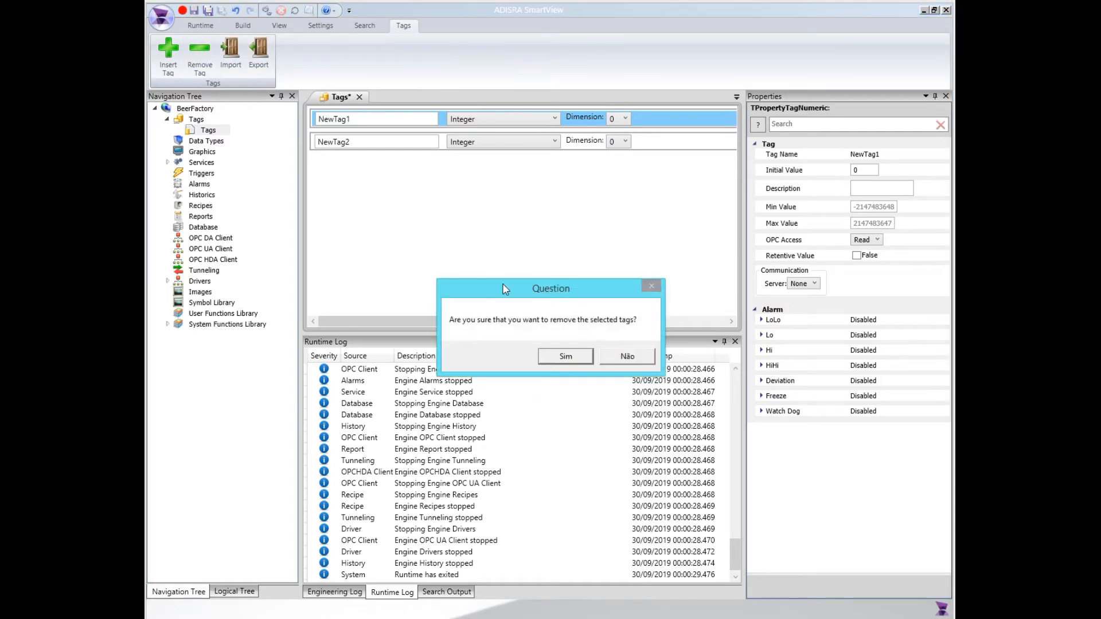
click(565, 357)
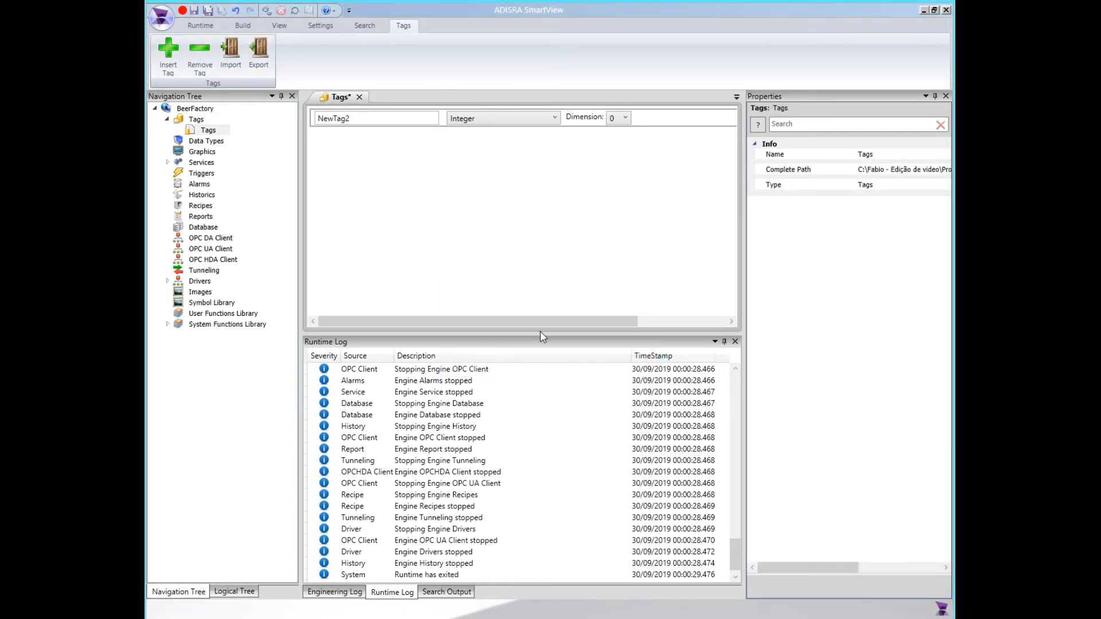
click(654, 128)
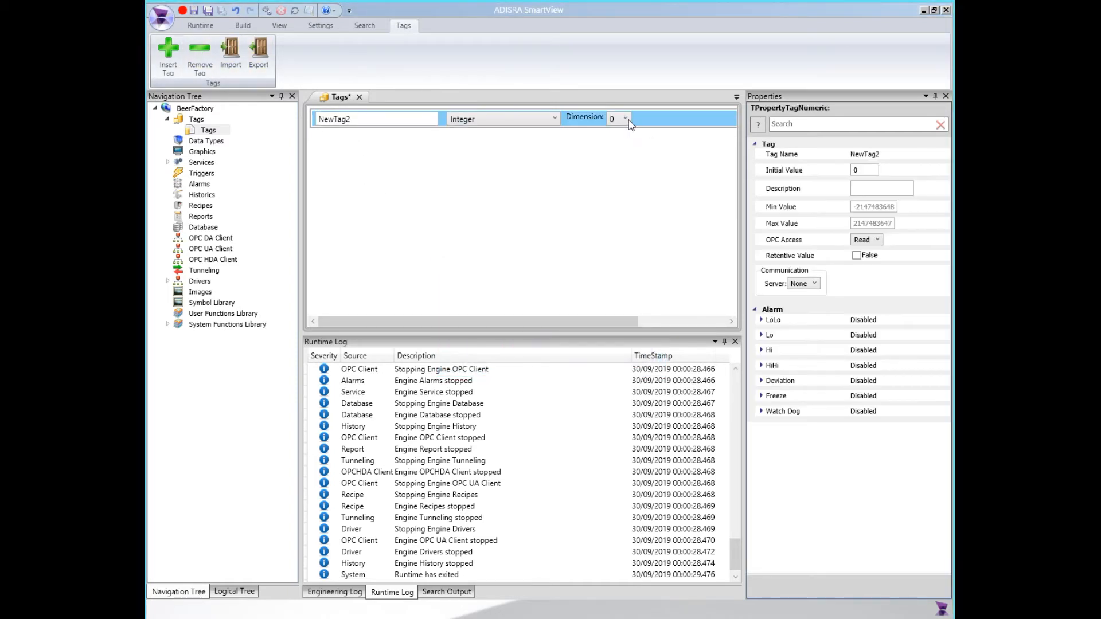
click(193, 46)
click(563, 357)
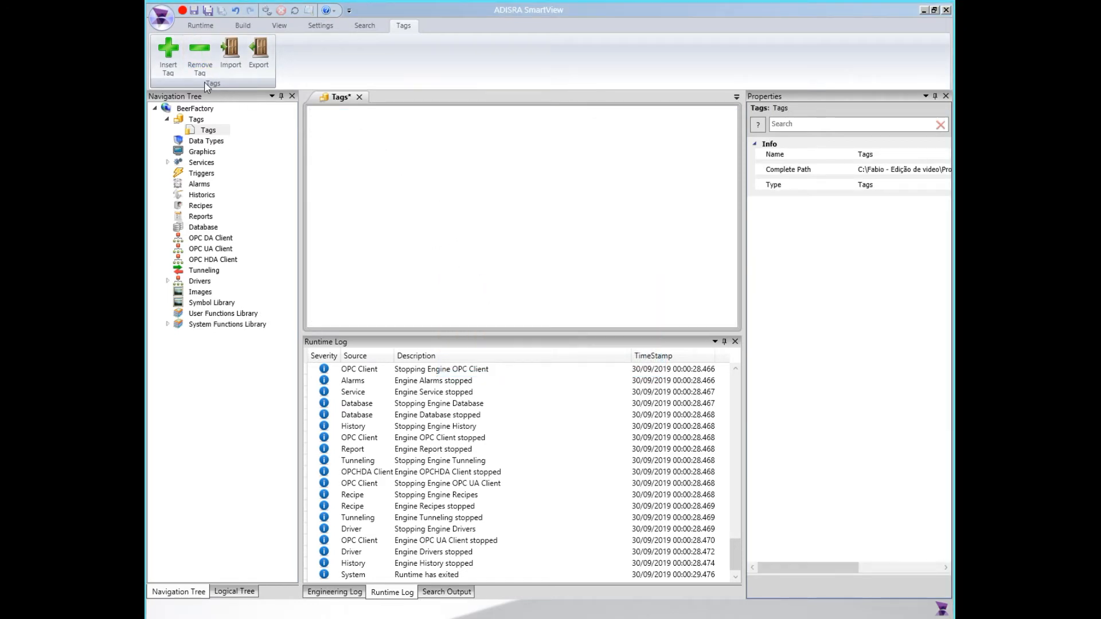
Insert a tag in the empty Tags document and review the data types available for it
click(166, 53)
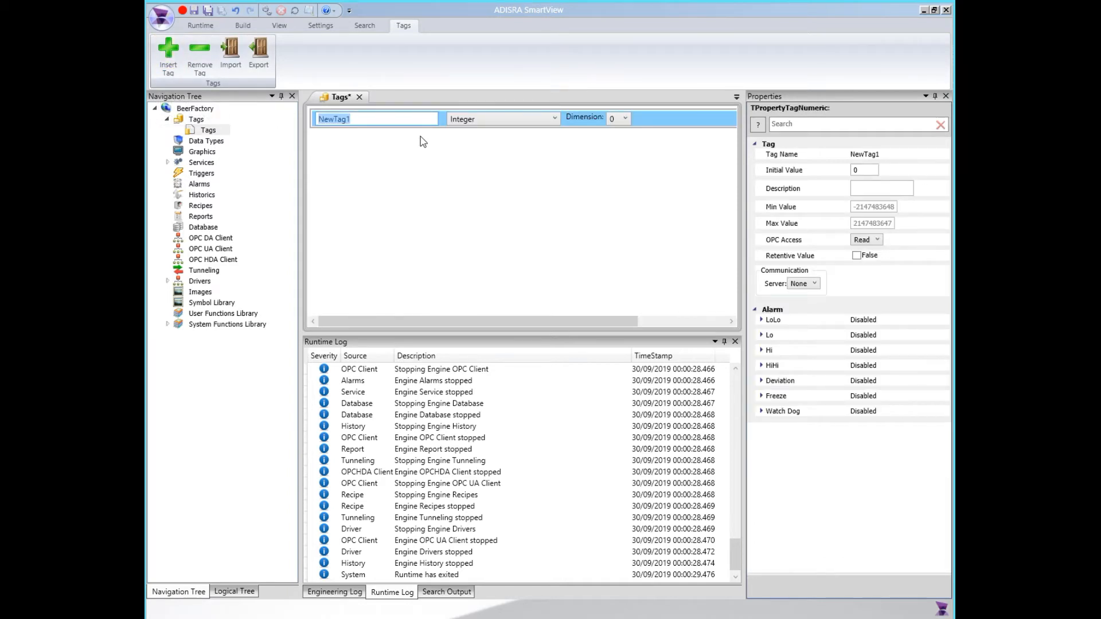
click(394, 118)
double_click(344, 121)
click(521, 123)
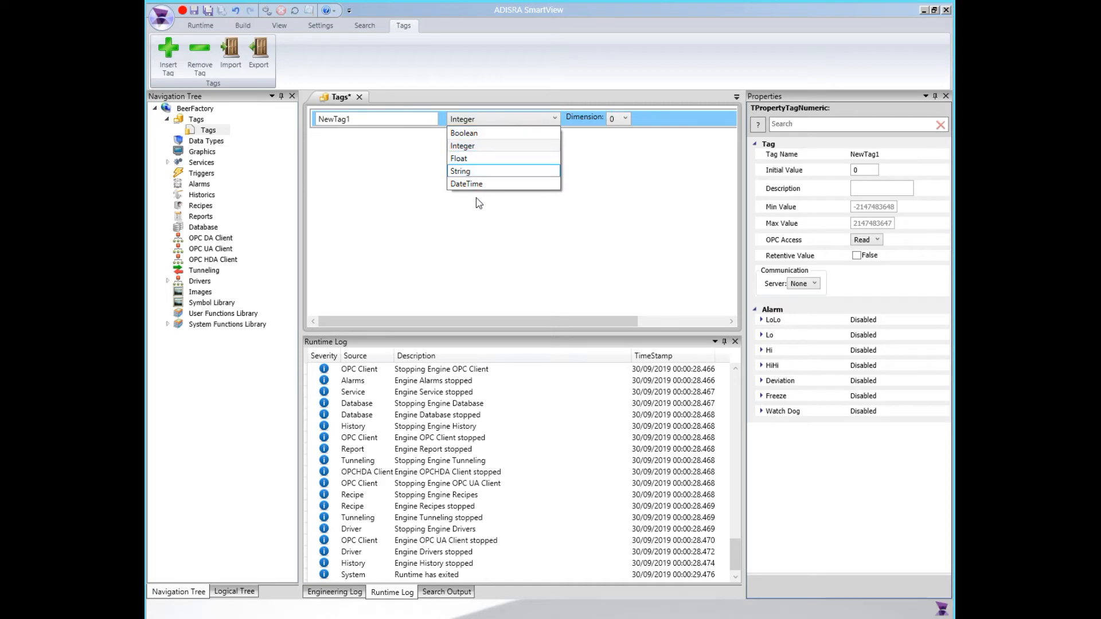
click(215, 141)
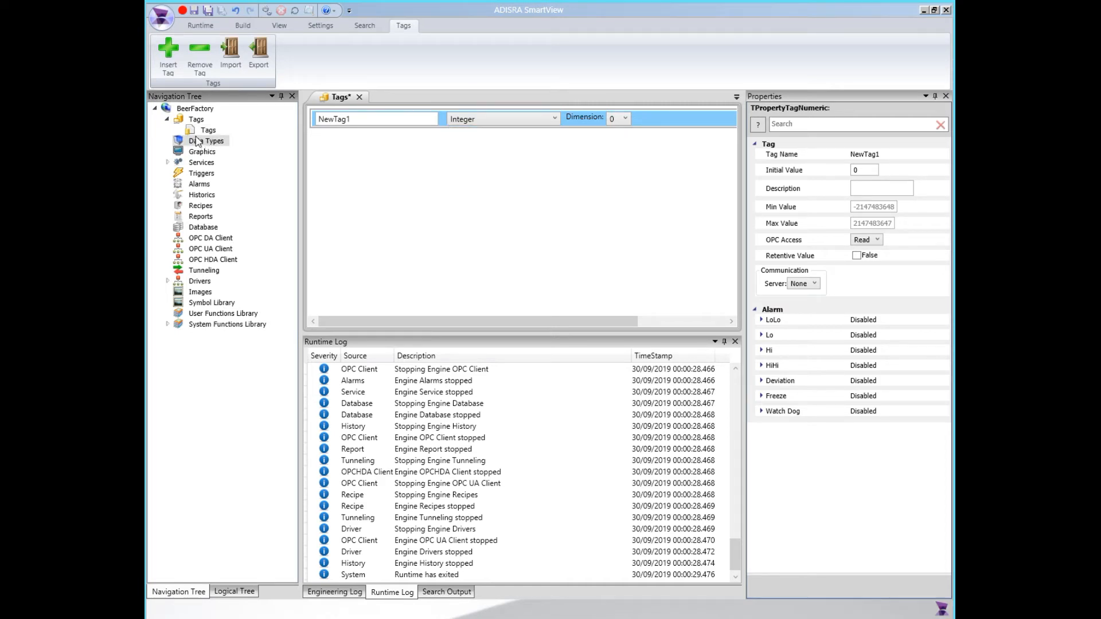
click(207, 131)
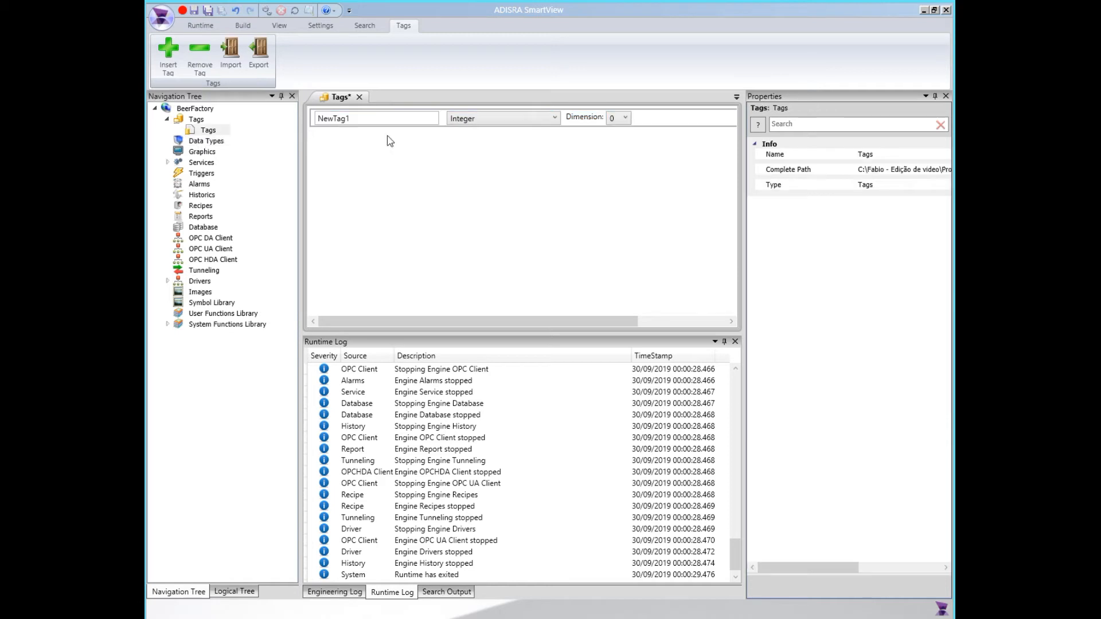
click(474, 118)
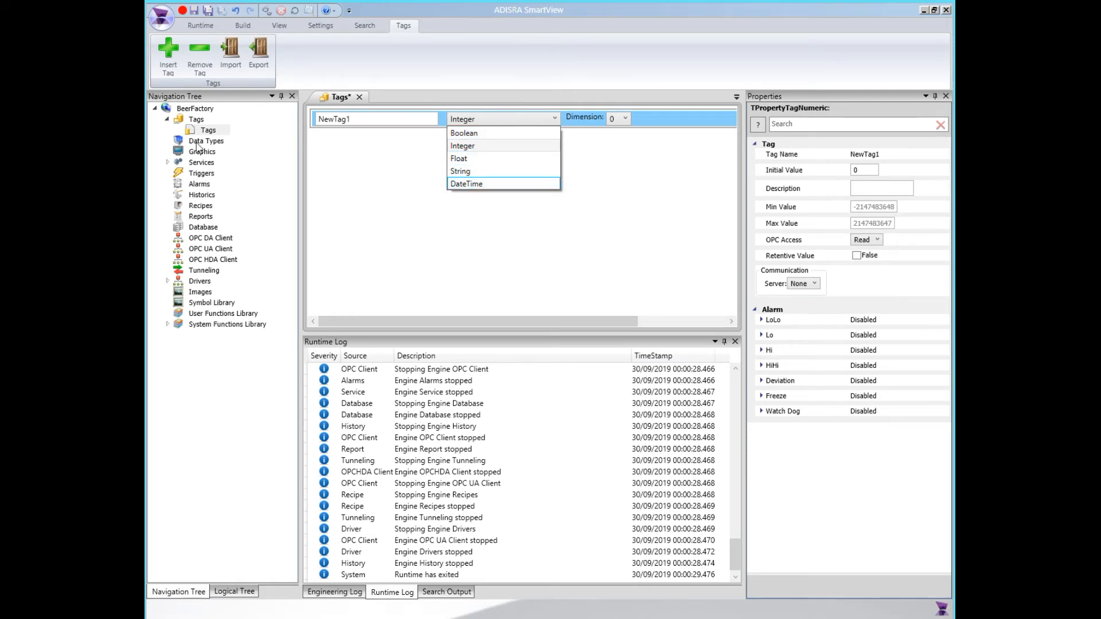
click(622, 128)
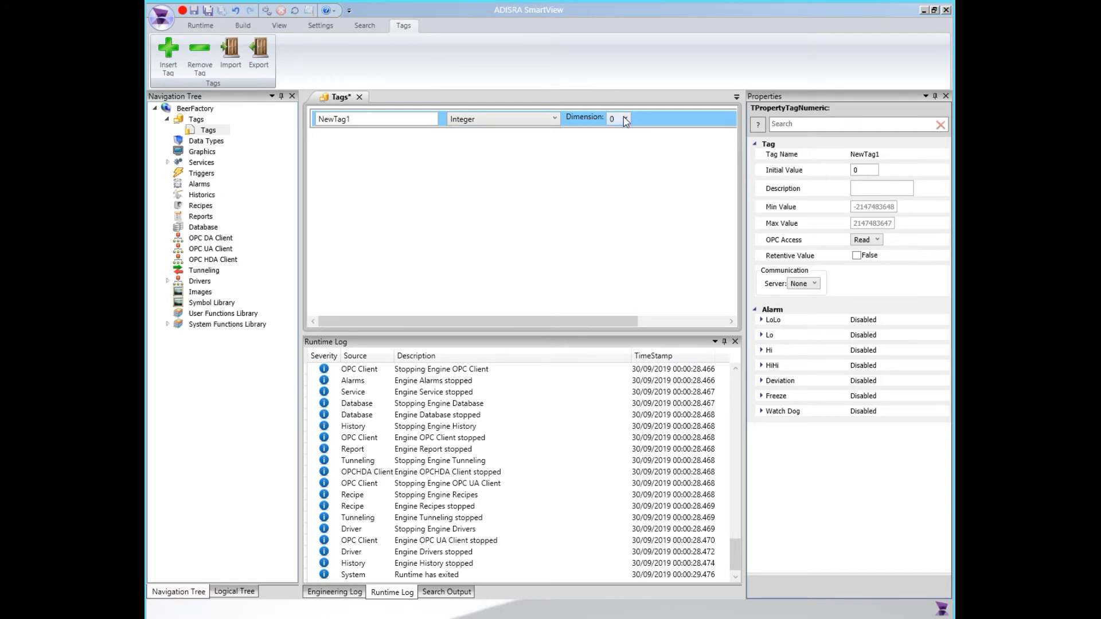
Make the integer tag NewTag1 a one-dimensional array with a size of 3
click(626, 120)
click(621, 145)
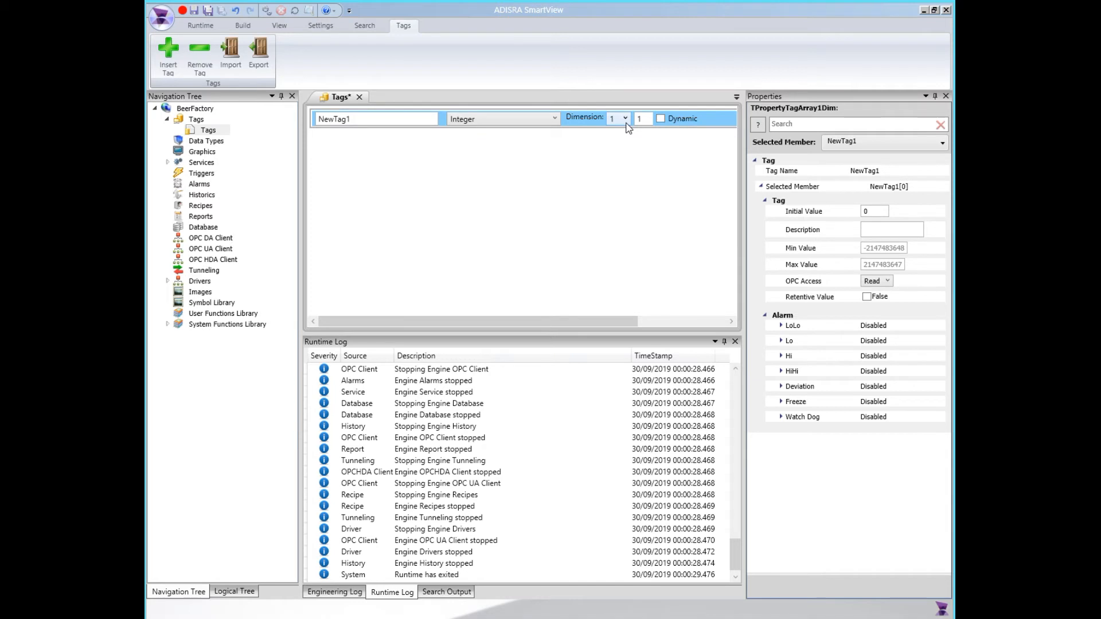
click(649, 120)
drag(646, 118, 590, 120)
text(3)
click(631, 139)
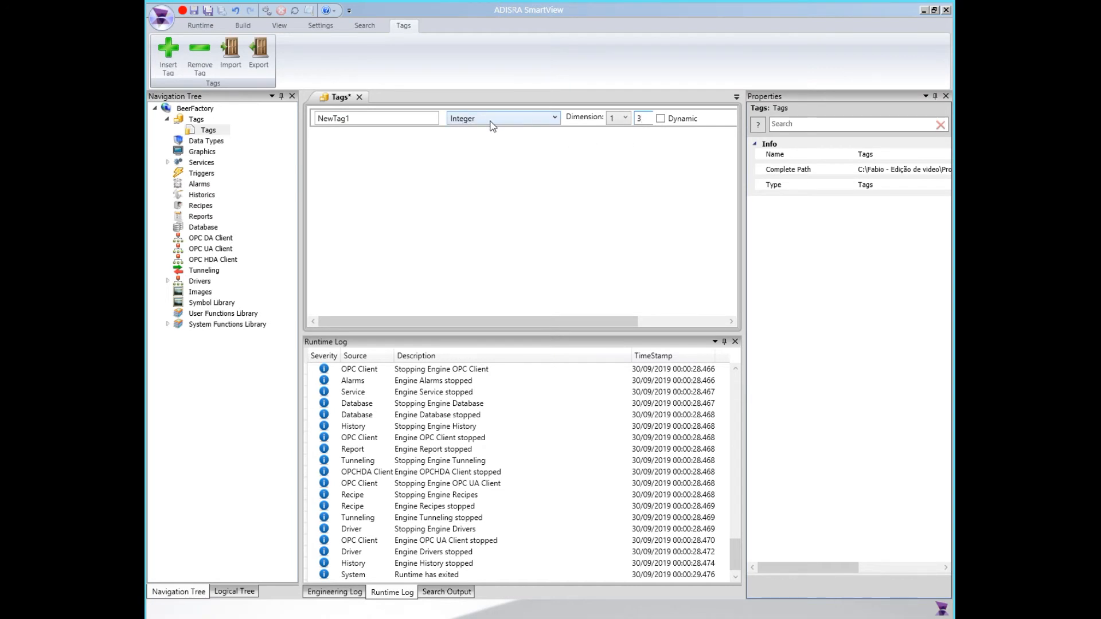
Change the NewTag1 array from fixed size to dynamic size
click(356, 118)
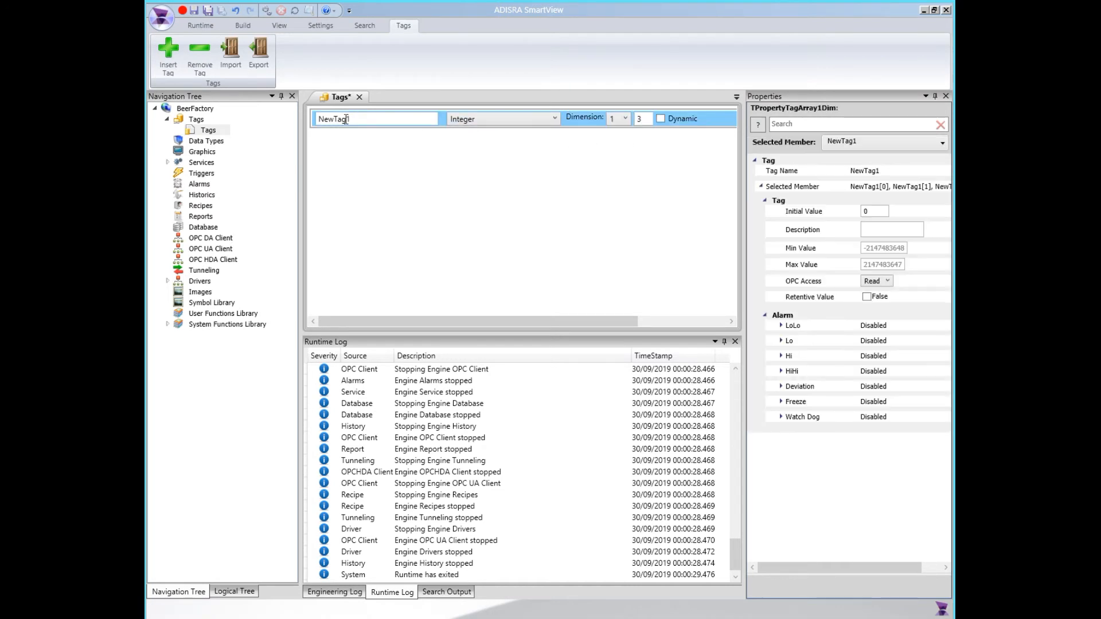
click(360, 133)
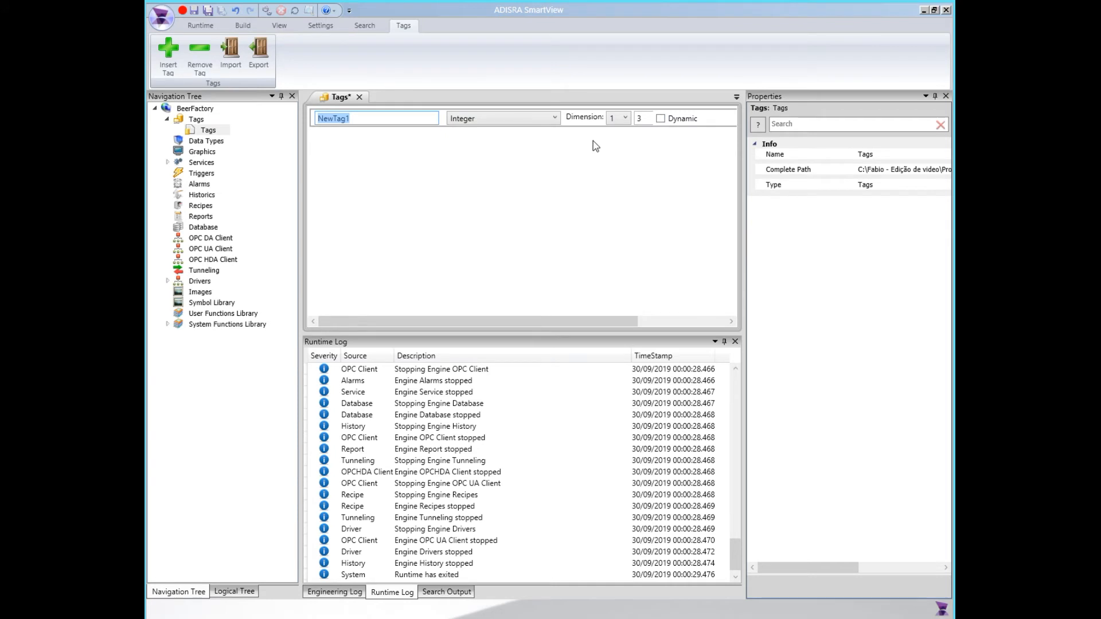
click(660, 119)
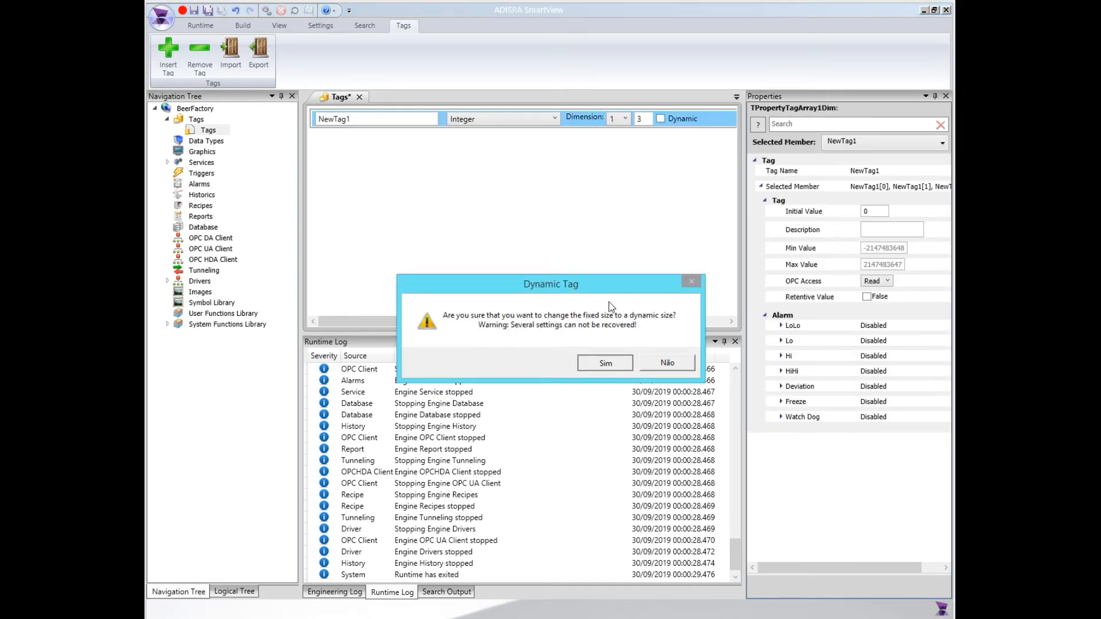
click(601, 361)
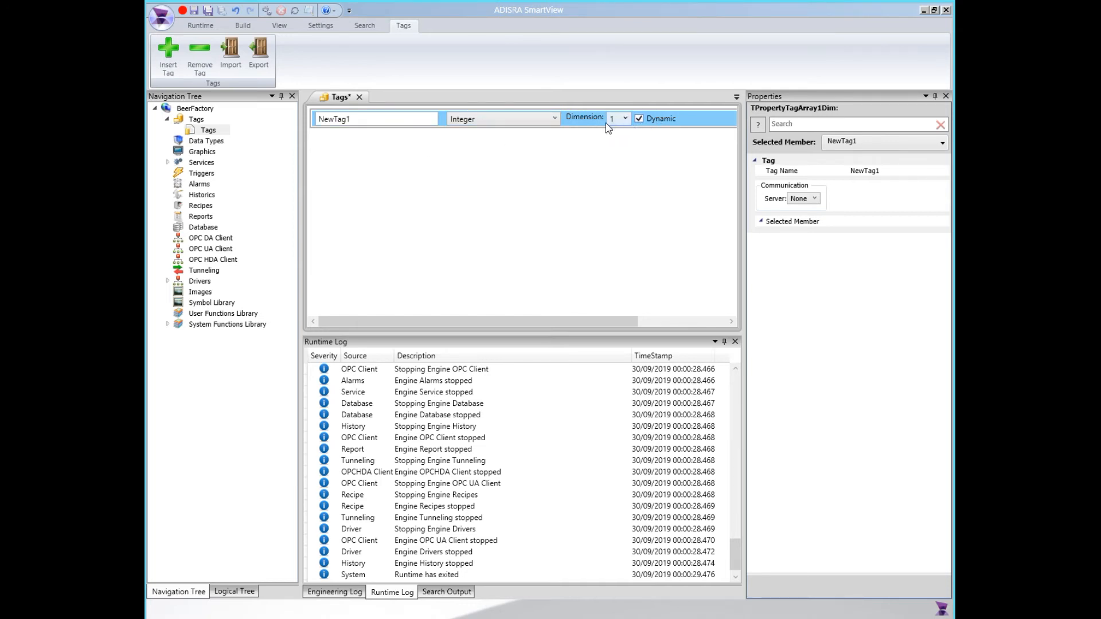
Insert a second tag as a Float array with dimension 1 and size 10
click(167, 50)
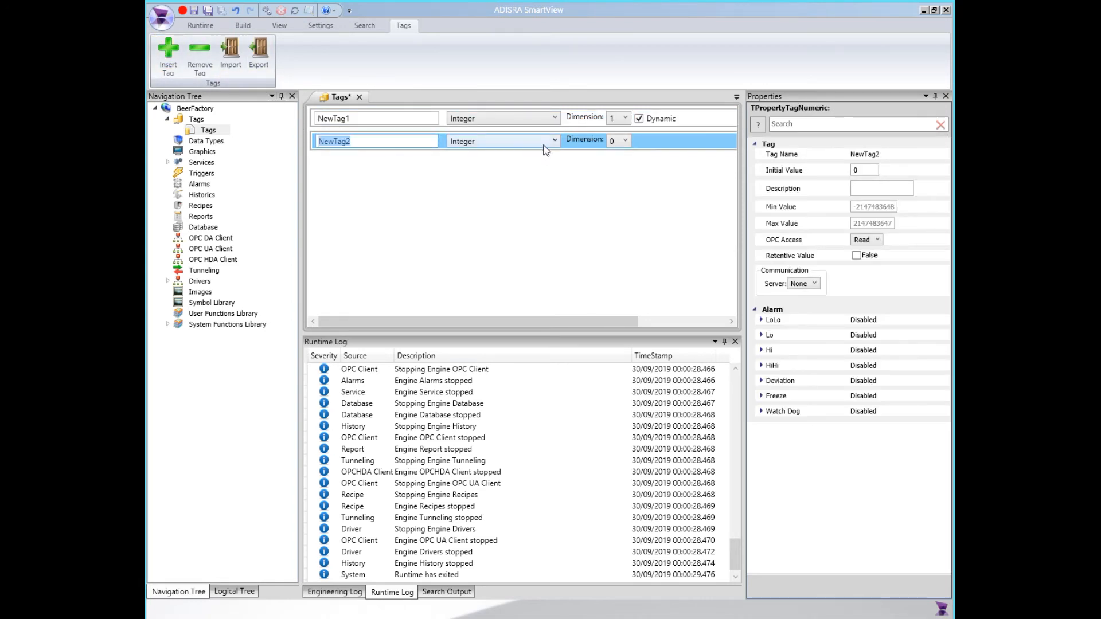
click(547, 141)
click(489, 180)
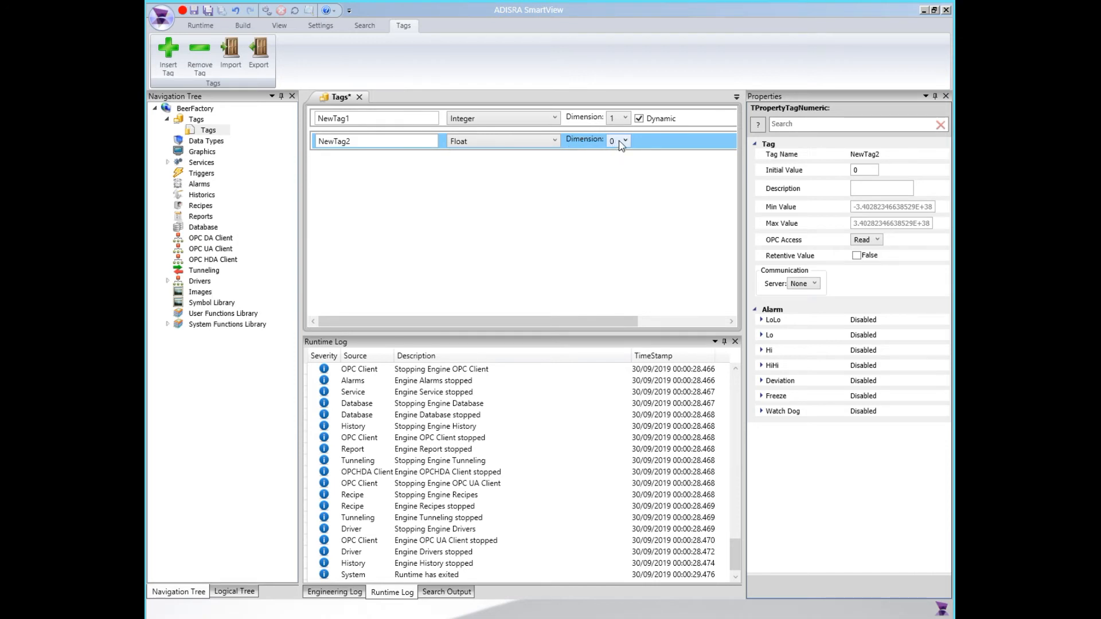
click(625, 142)
click(621, 163)
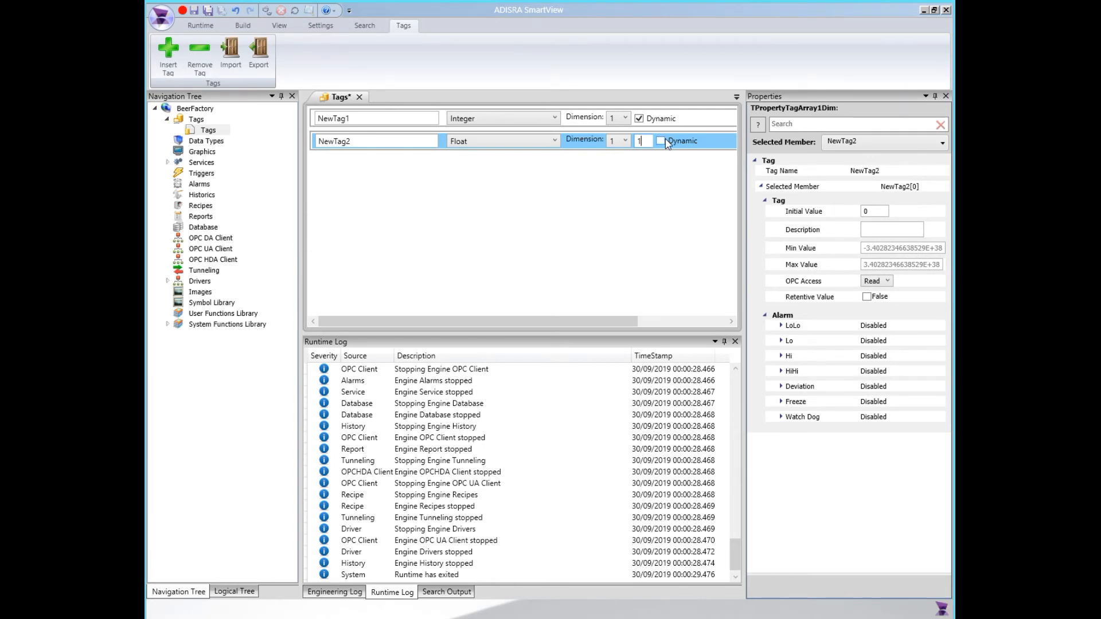
click(631, 165)
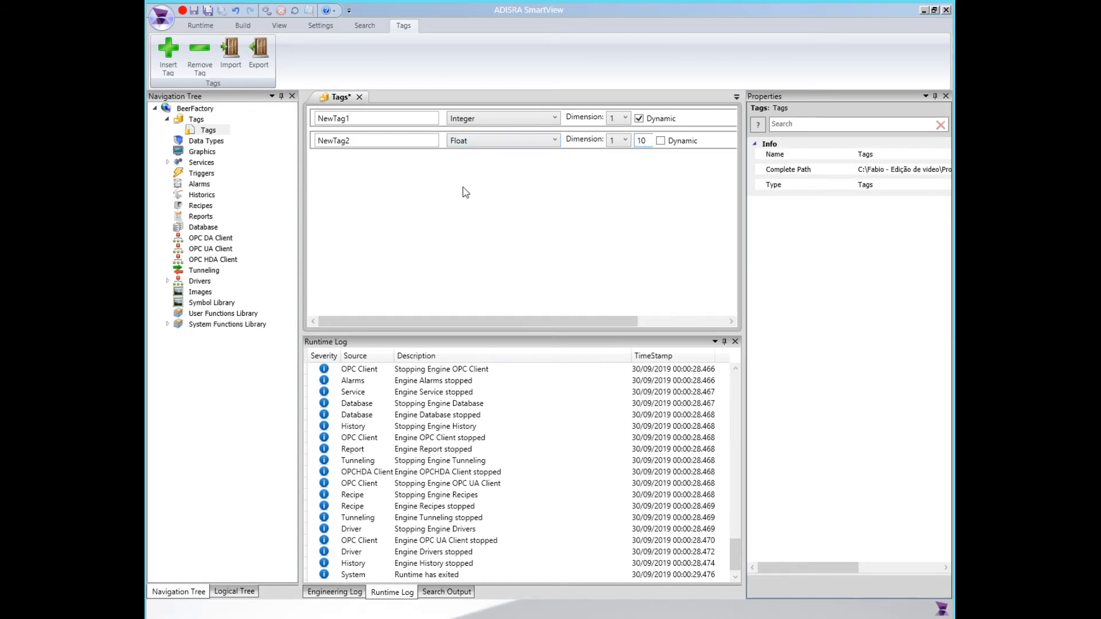
Insert a third tag as a Boolean array with dimension 1 and size 5
click(167, 53)
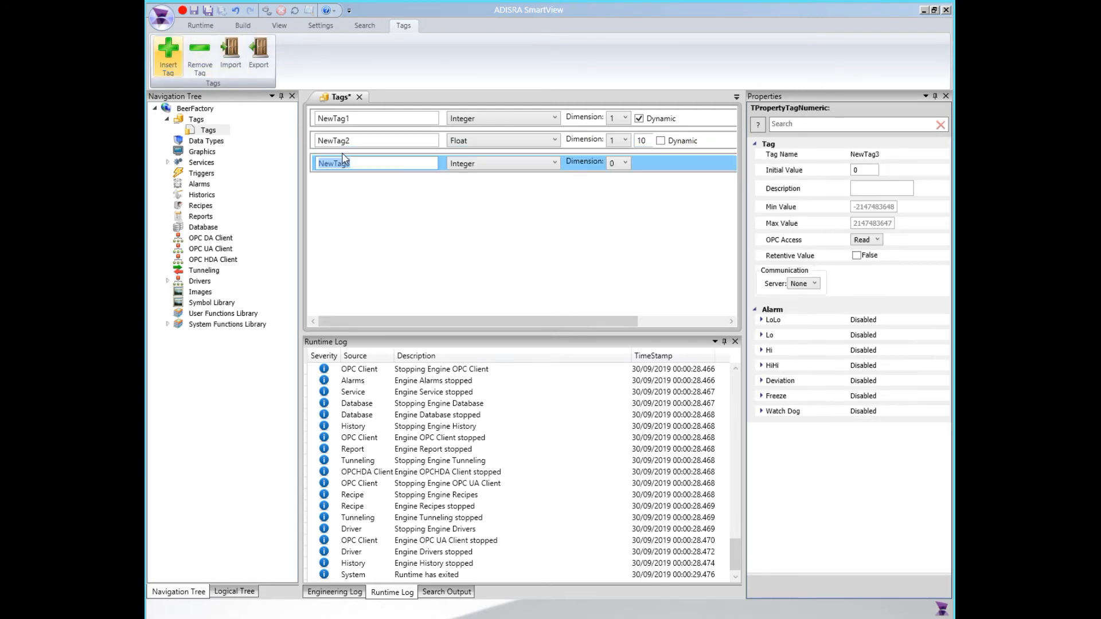
click(491, 165)
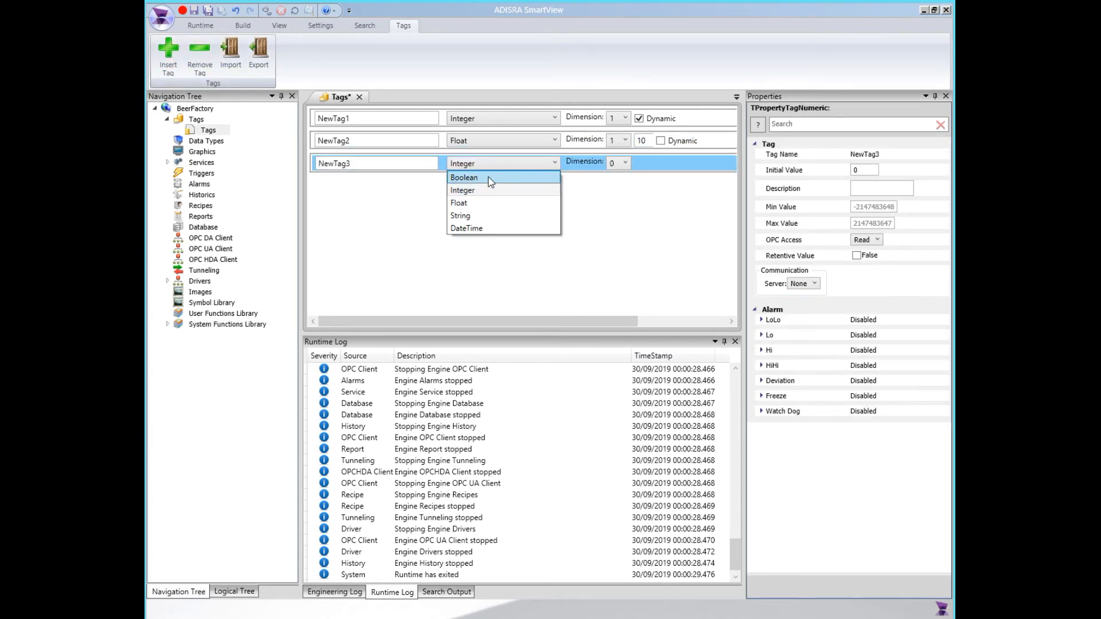
click(489, 178)
click(623, 164)
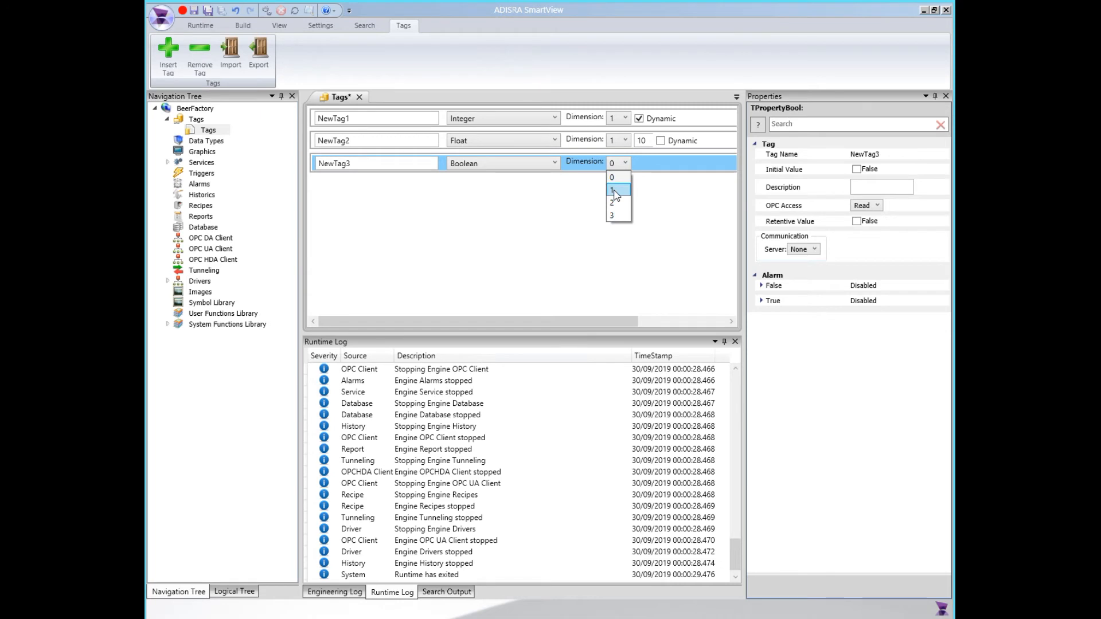
click(617, 190)
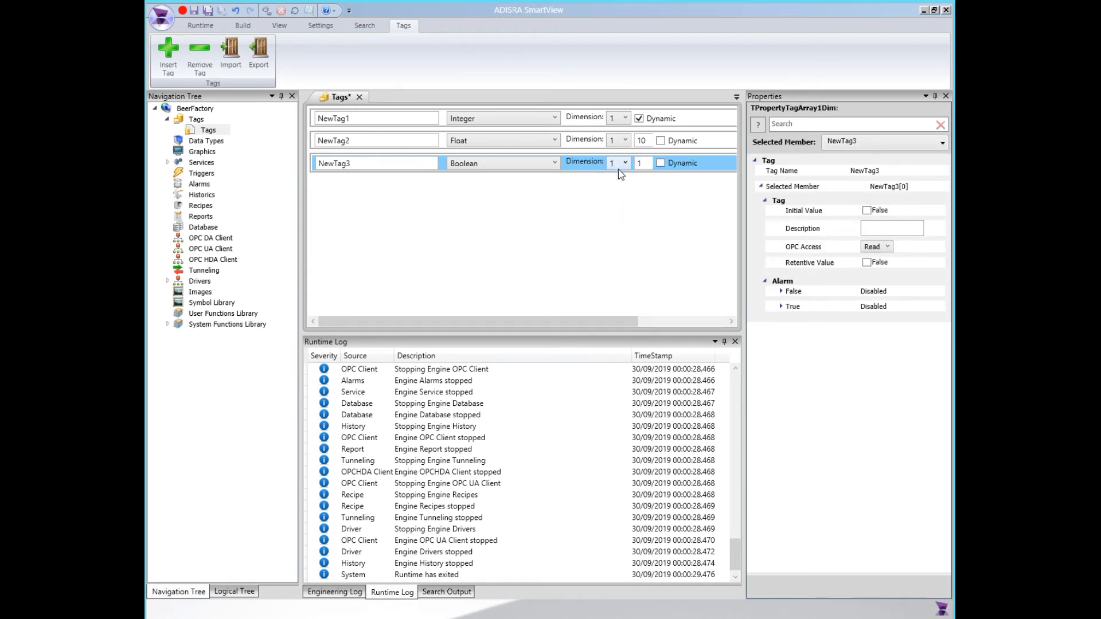
drag(600, 160, 601, 158)
Insert a fourth tag as a String array with dimension 2 and sizes 5 and 4
click(168, 54)
click(474, 194)
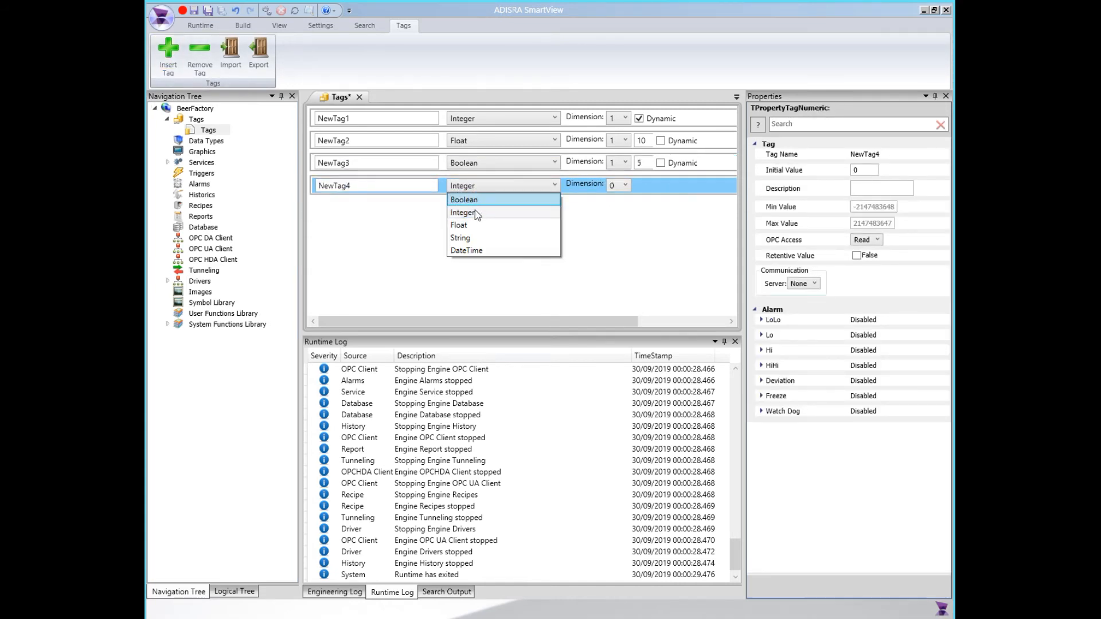
click(468, 246)
click(626, 186)
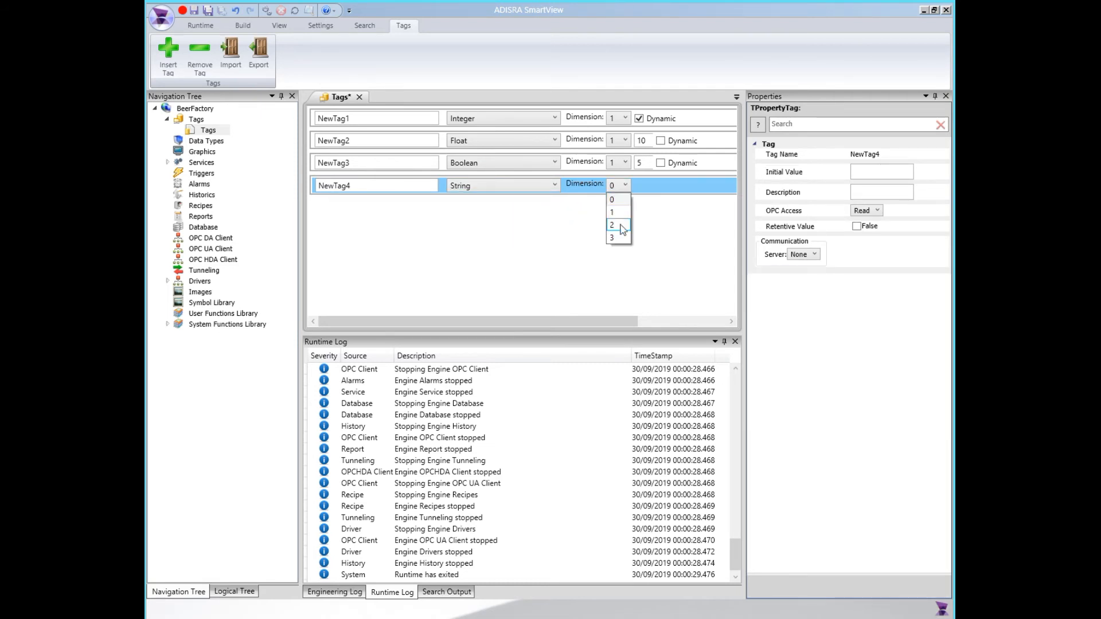
click(617, 225)
click(646, 193)
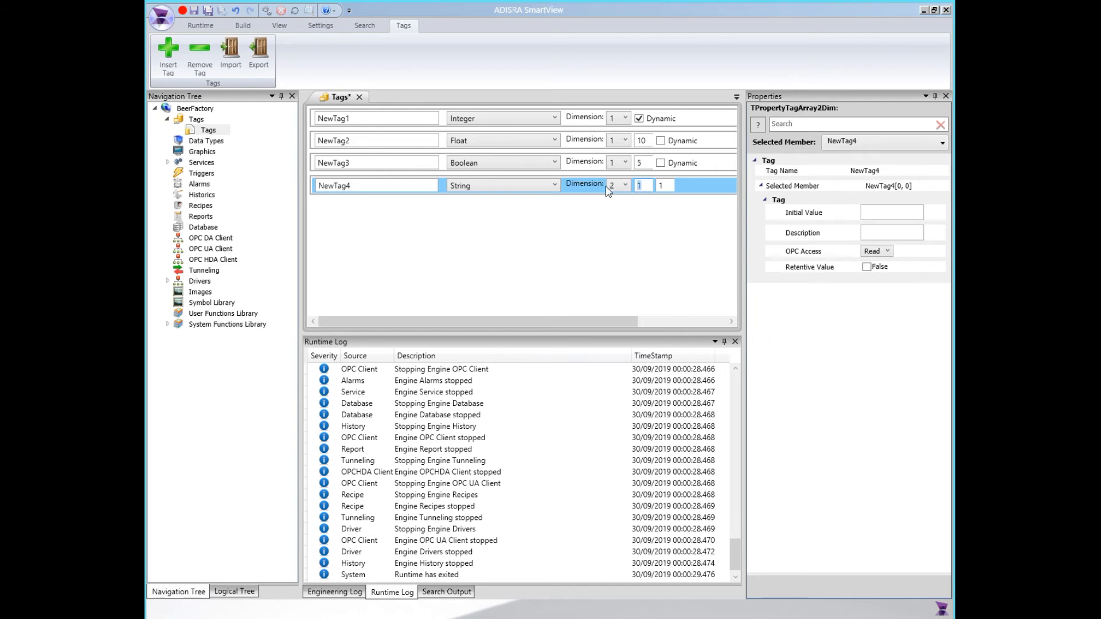
click(662, 187)
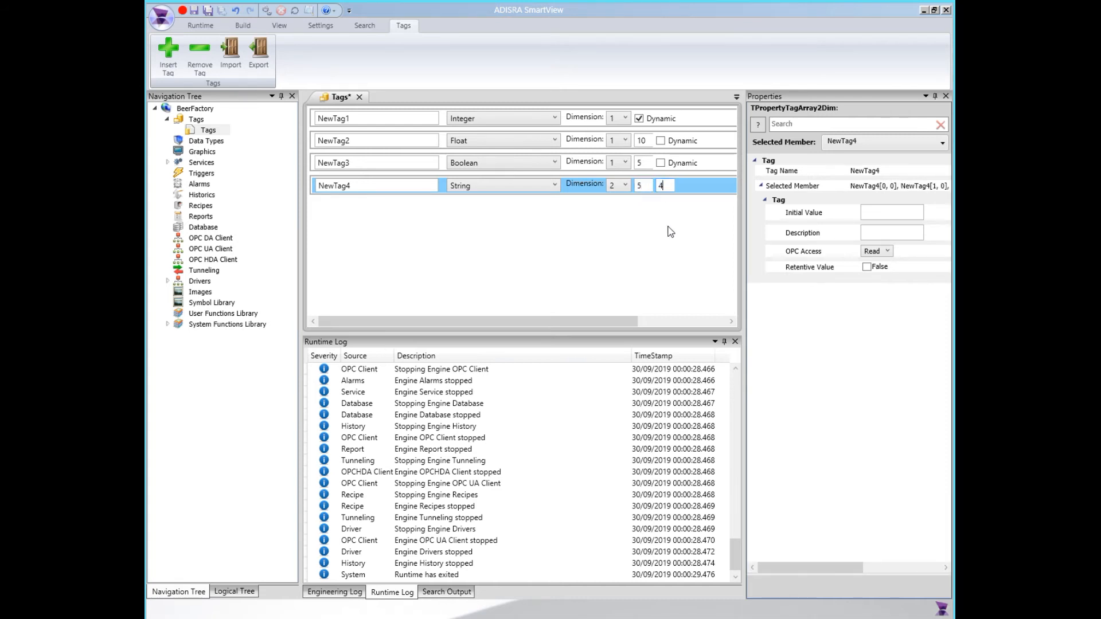
click(618, 232)
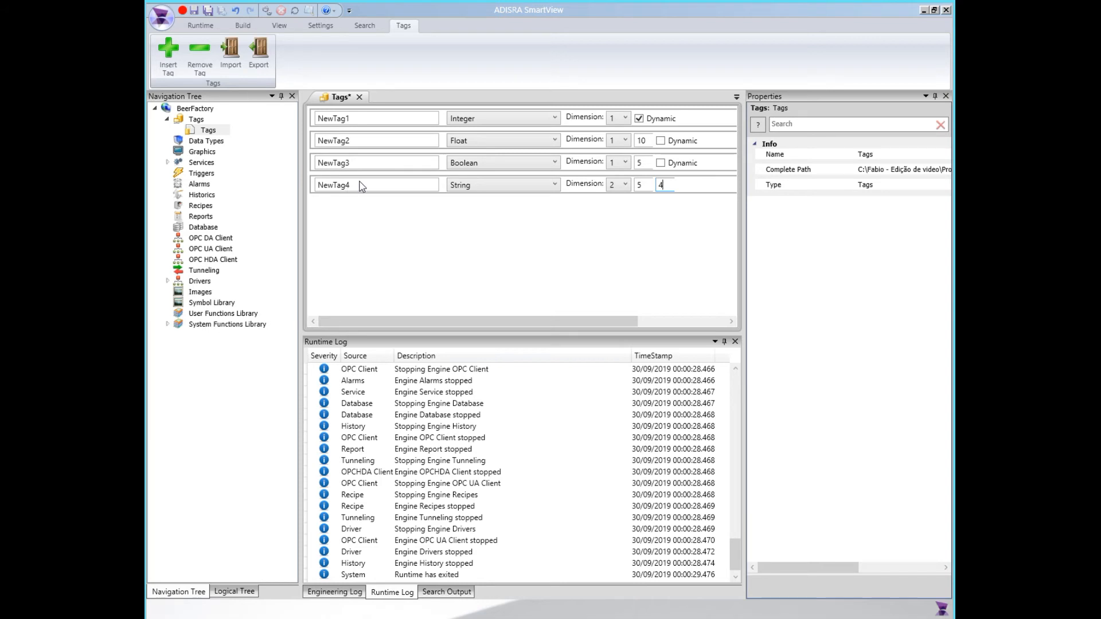
Insert a fifth tag as an Integer array with dimension 3 and sizes 2, 3 and 4
click(168, 53)
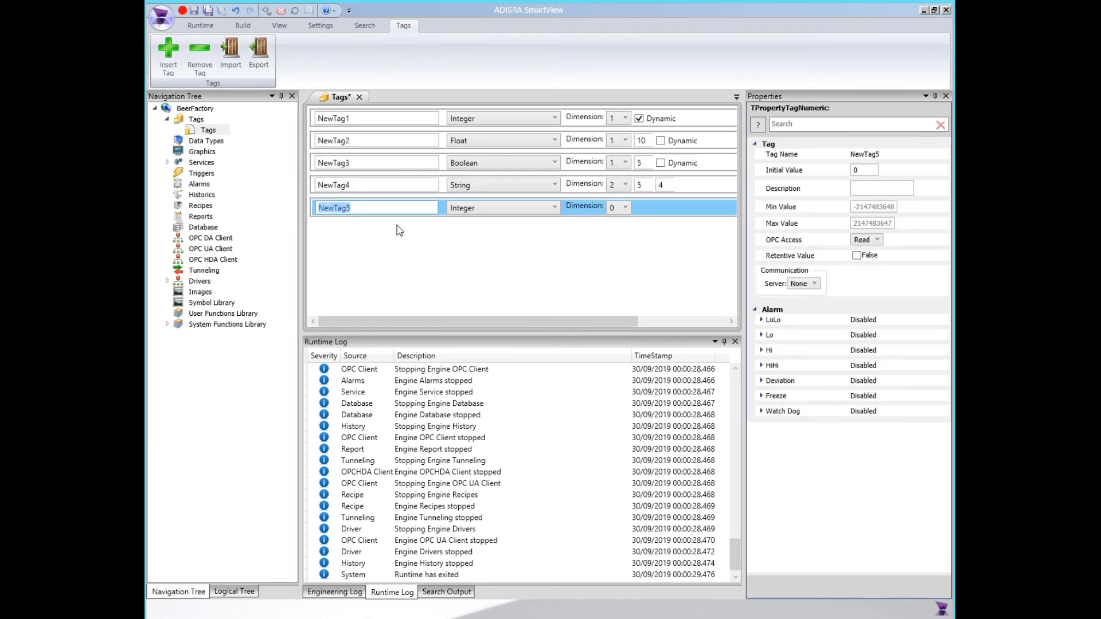
click(620, 208)
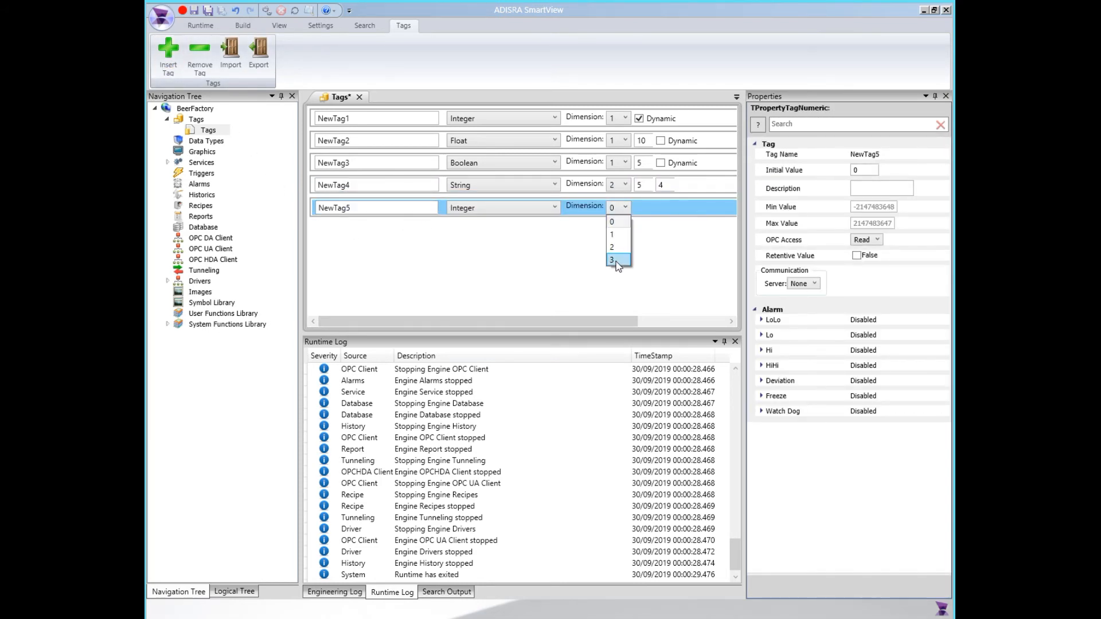
click(616, 261)
drag(649, 207, 629, 211)
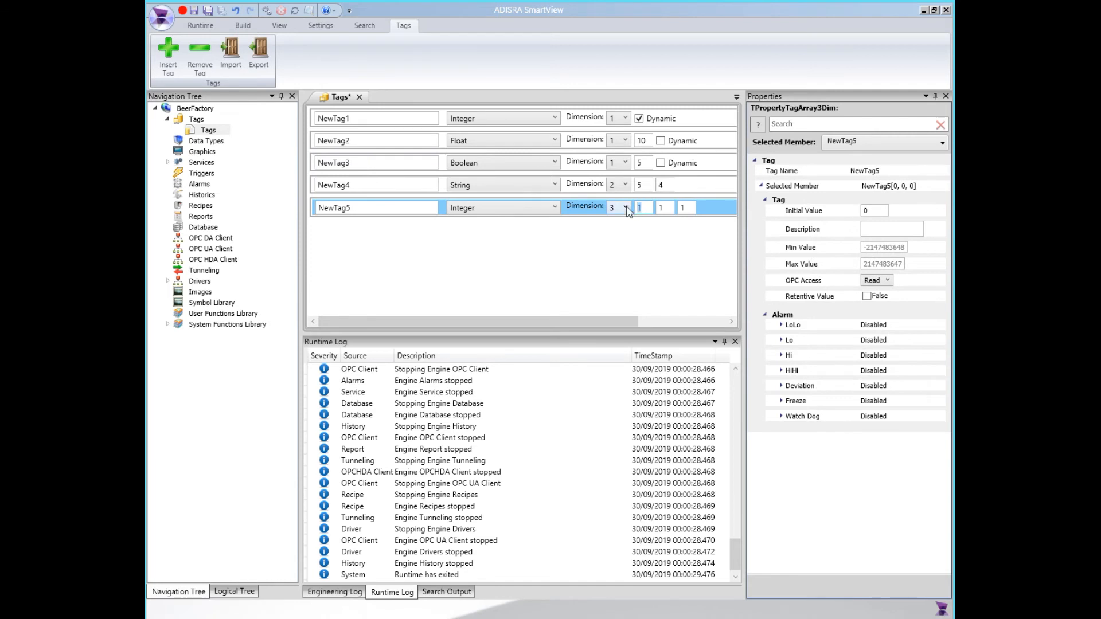
key(Tab)
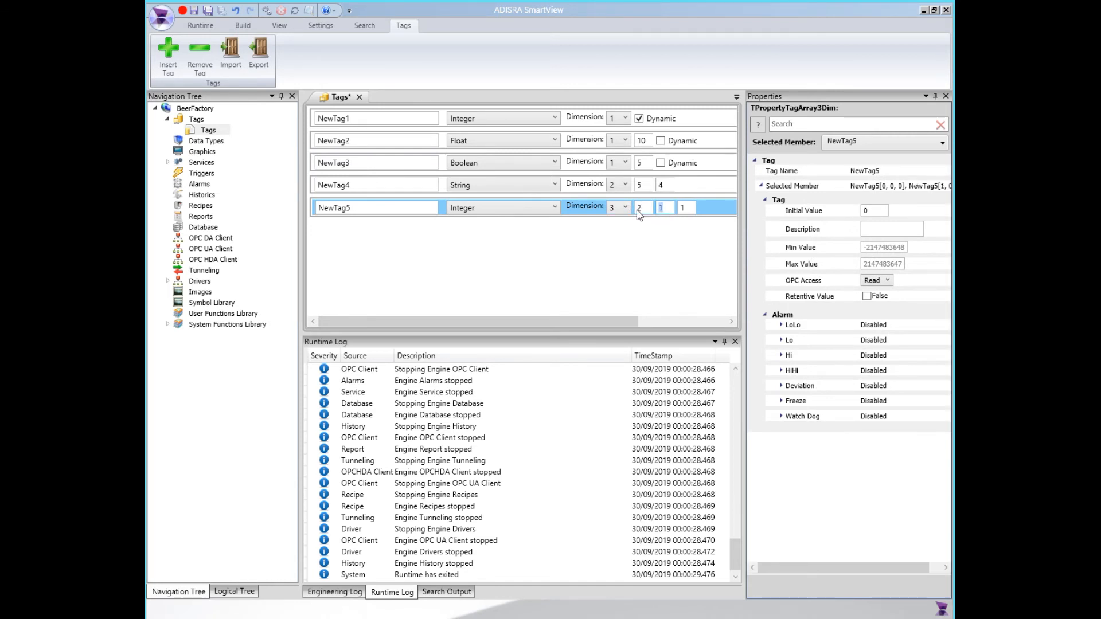
text(3)
key(Tab)
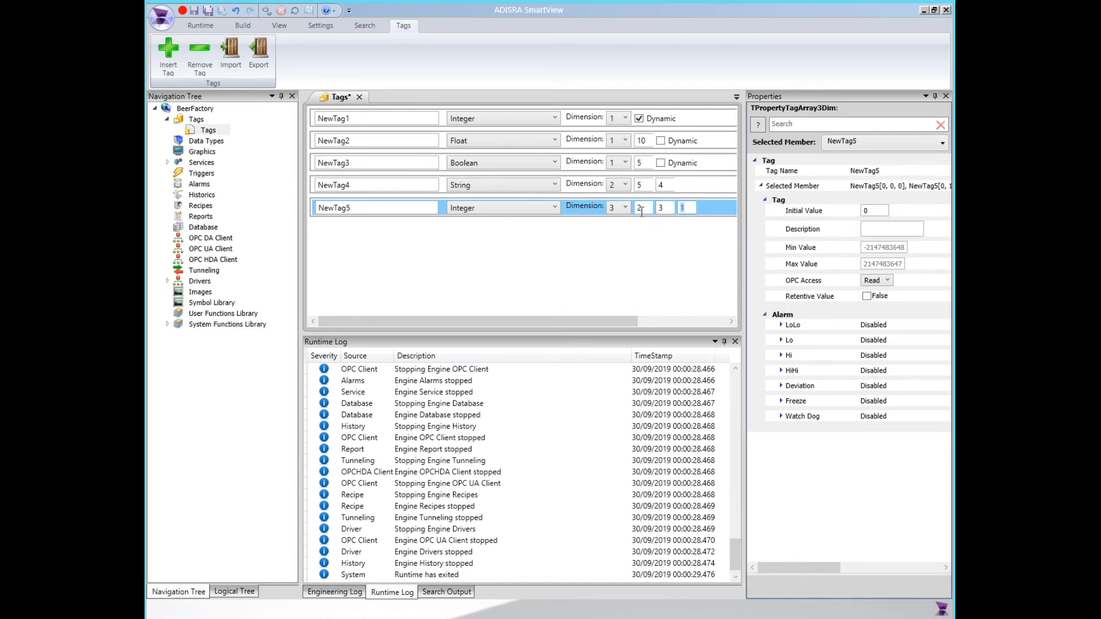
text(4)
click(589, 247)
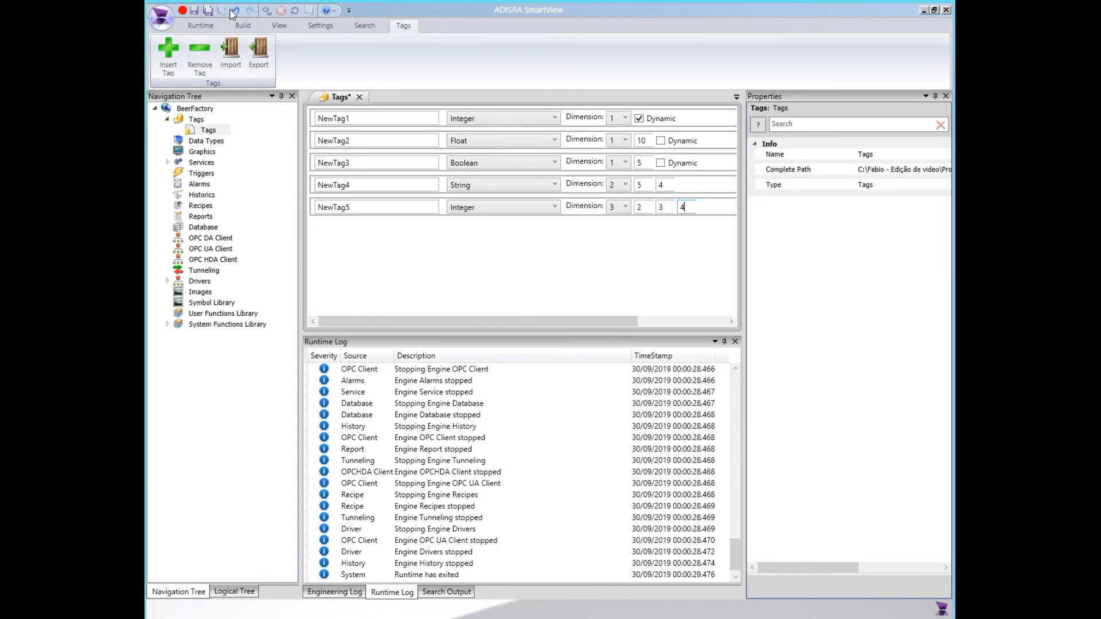
Save and close the Tags document and start the project runtime
click(191, 11)
click(355, 98)
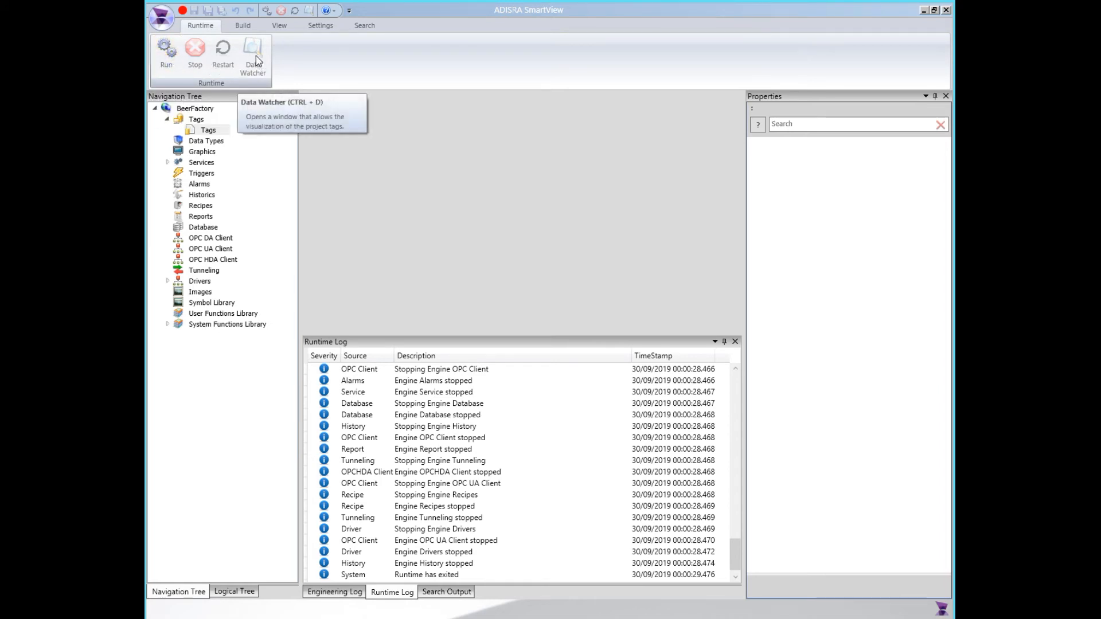
click(175, 53)
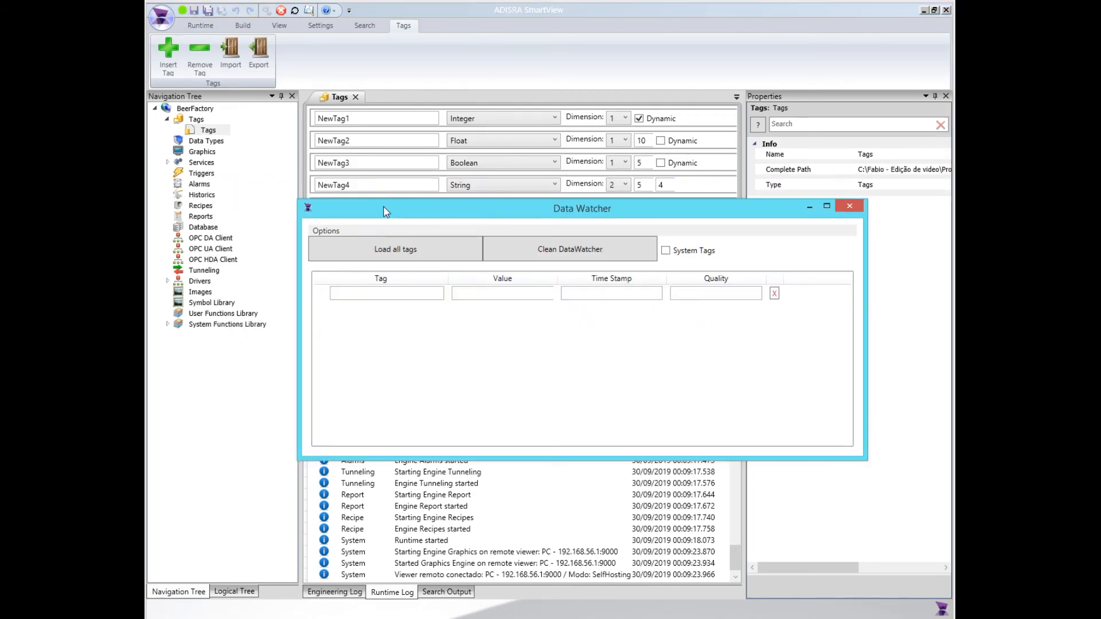
Load all project tags into the Data Watcher and check NewTag1's array value against its definition
drag(383, 212, 383, 253)
click(396, 331)
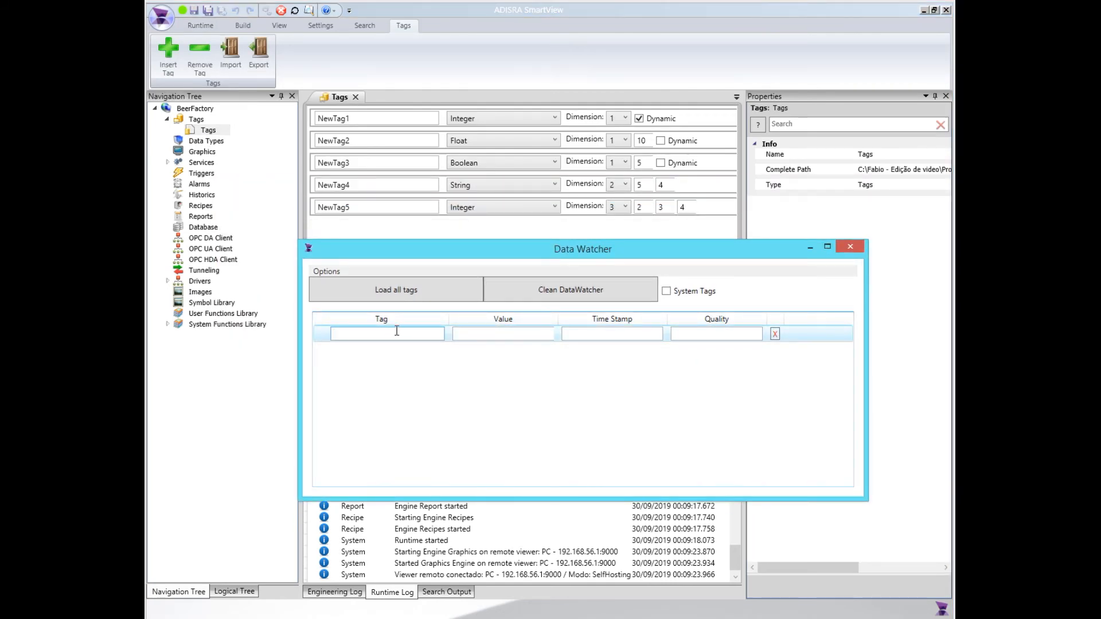
click(397, 292)
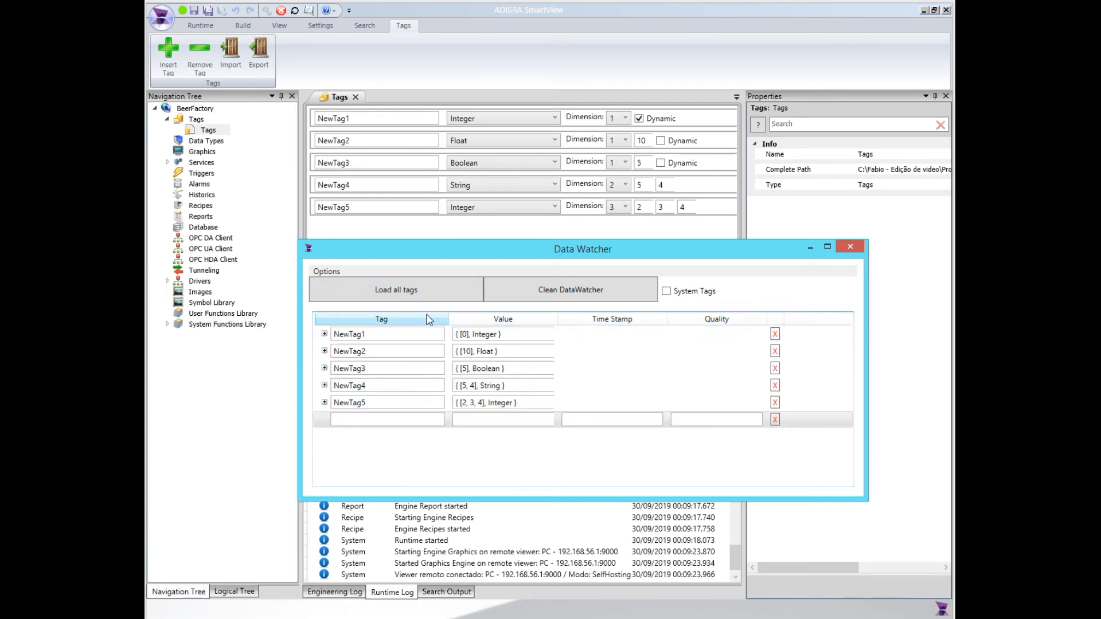
drag(482, 252, 476, 234)
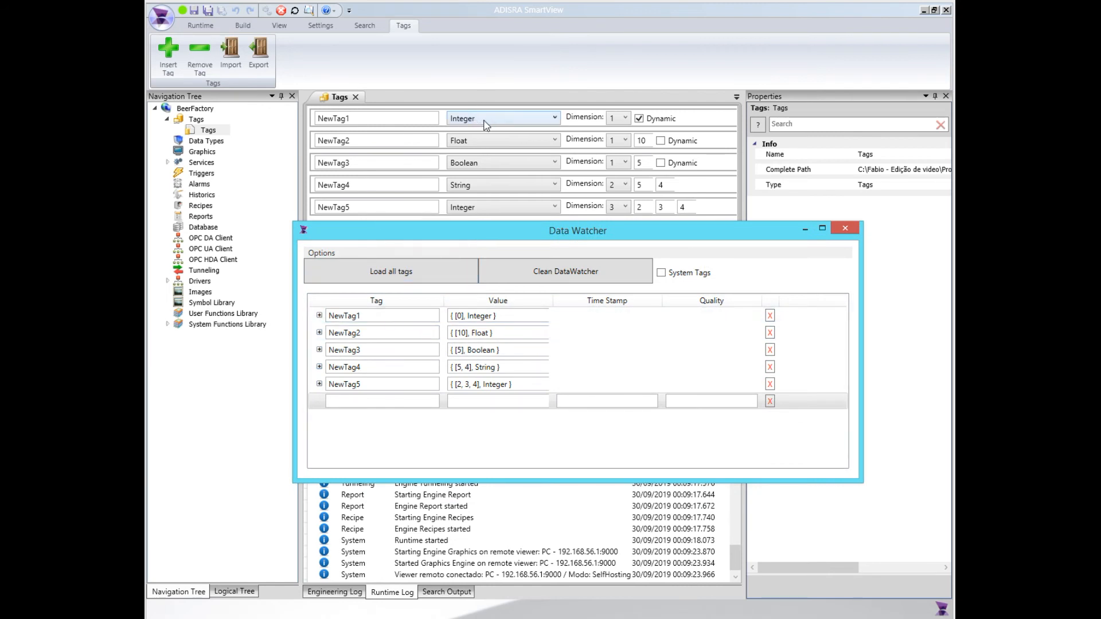
drag(451, 316, 499, 317)
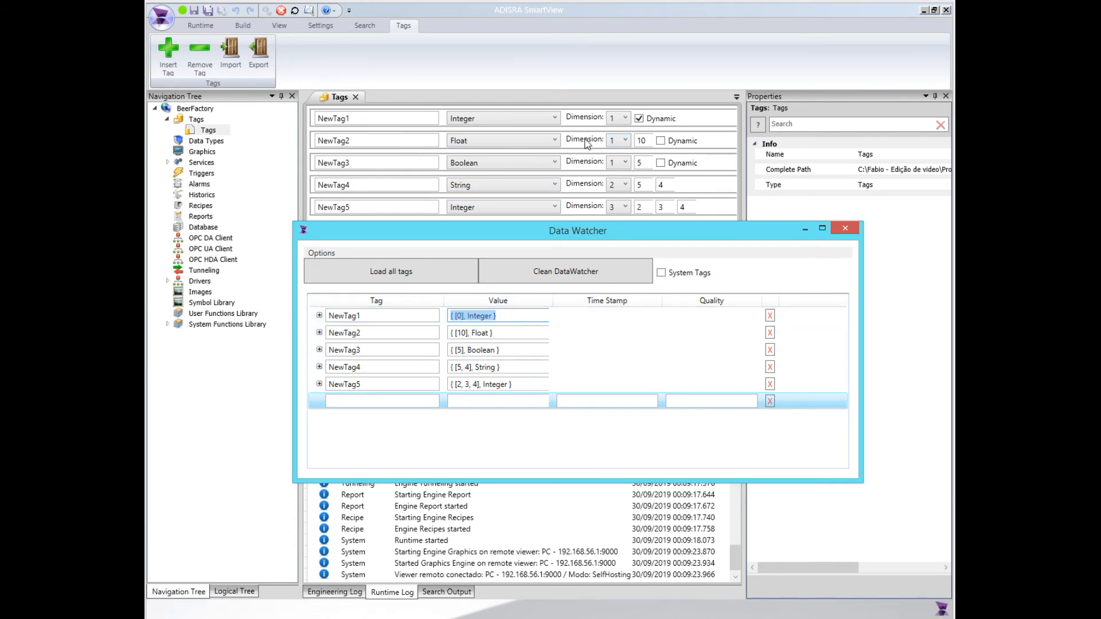
Expand the NewTag2 array in the Data Watcher and enlarge the window to fit its elements
click(644, 139)
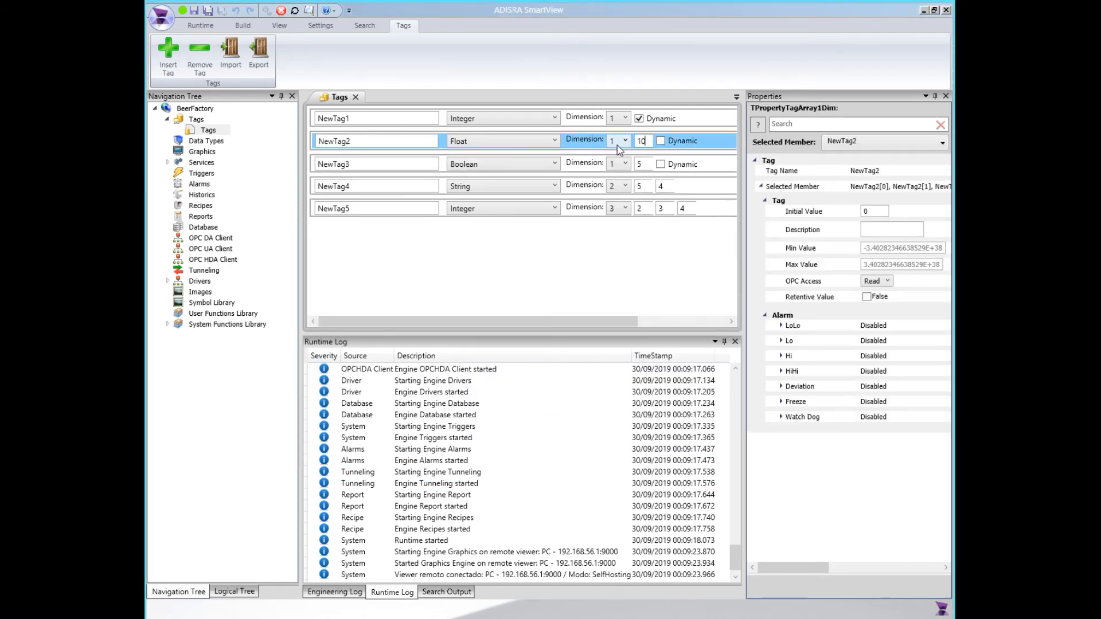
key(Tab)
key(alt+Tab)
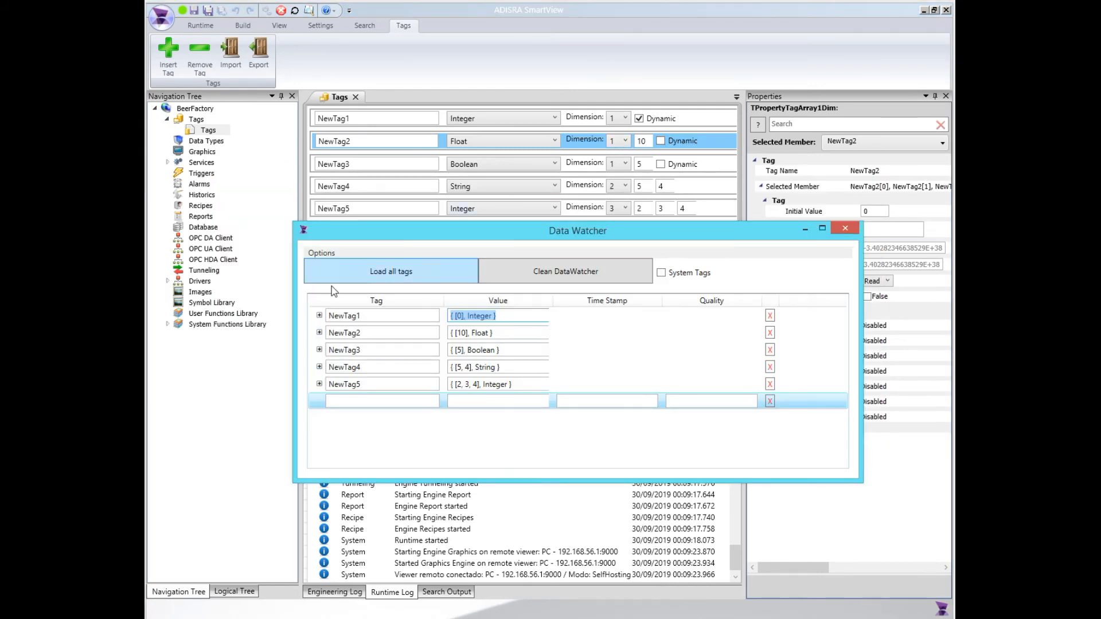
click(320, 333)
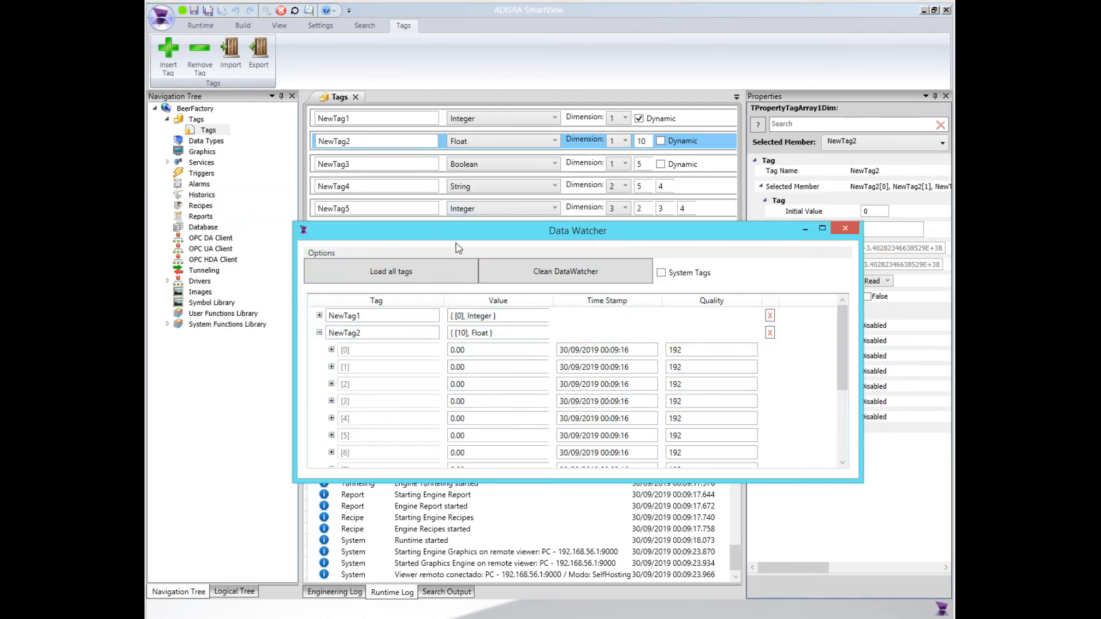
drag(436, 396, 438, 499)
drag(521, 184, 535, 163)
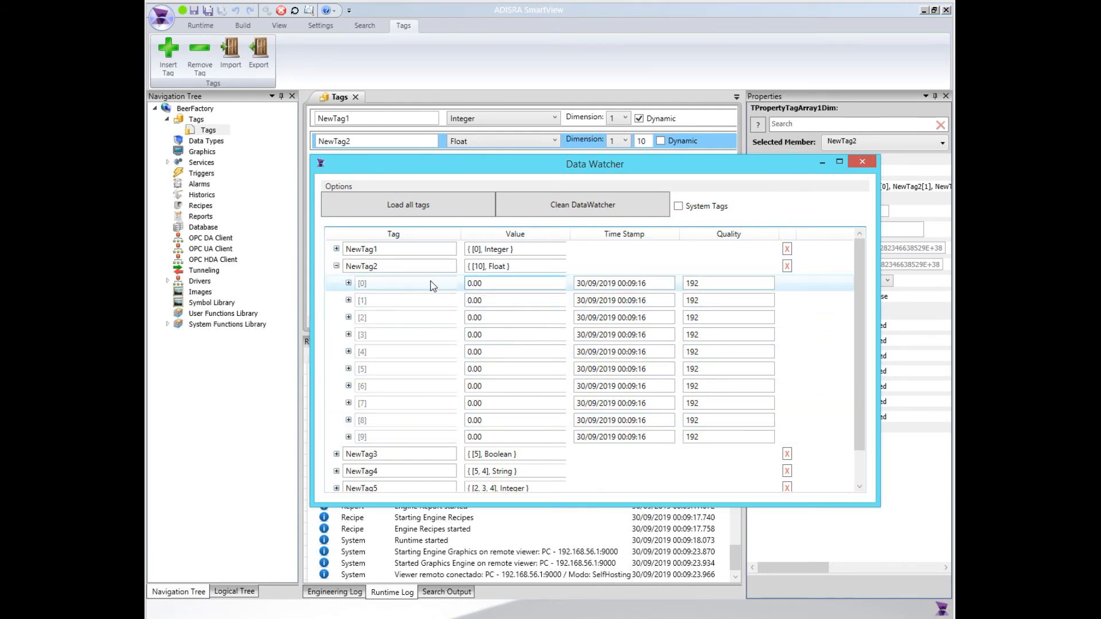
Set NewTag2's elements [0], [1] and [2] to 10, 5 and 4 in the Data Watcher
click(472, 300)
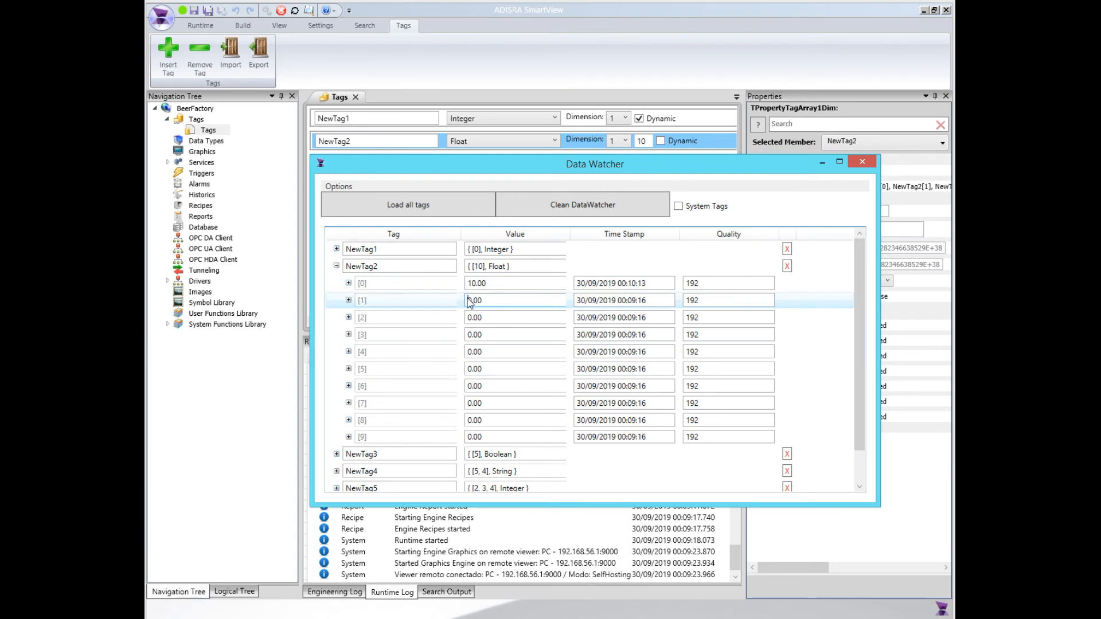
drag(466, 300, 485, 301)
text(5)
double_click(490, 321)
text(4)
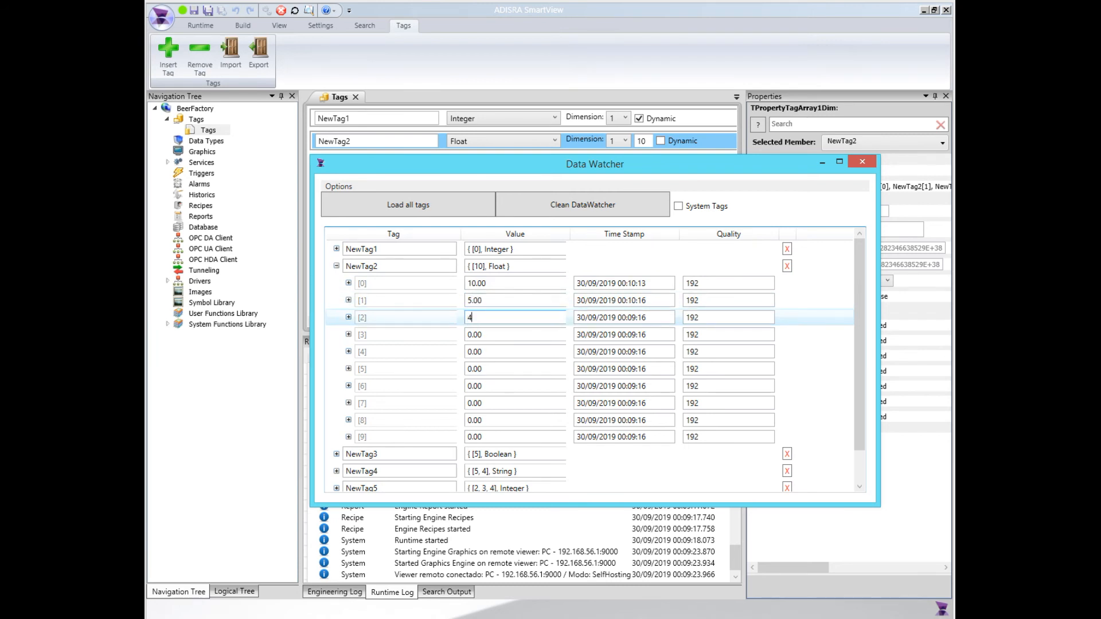
double_click(487, 336)
Examine the time stamp and quality of NewTag2's first elements and collapse the array
drag(647, 283, 553, 287)
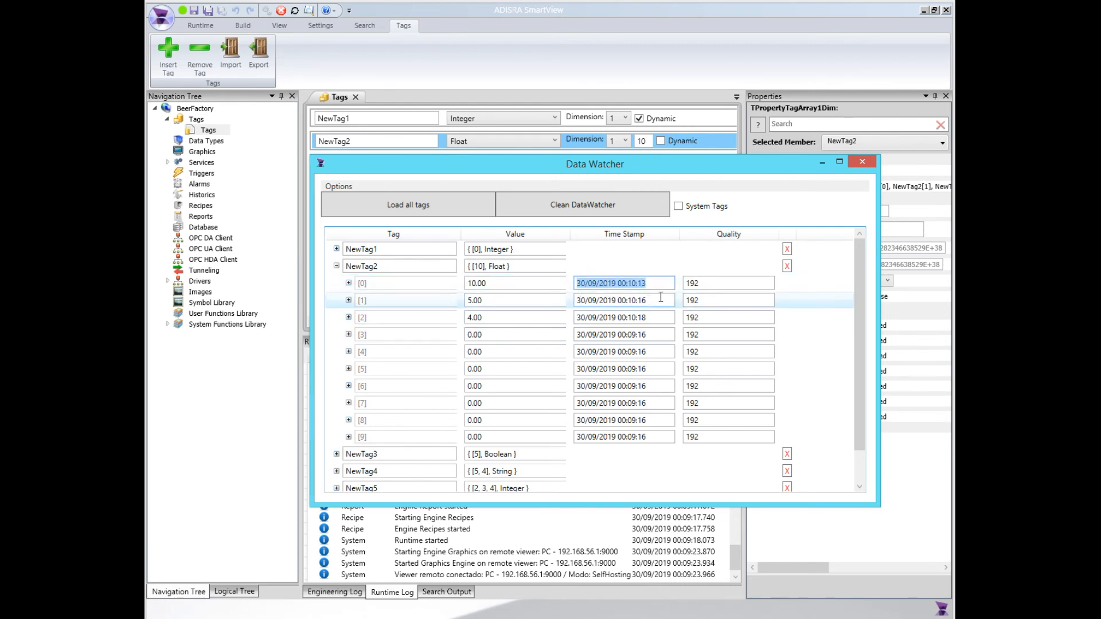
key(Tab)
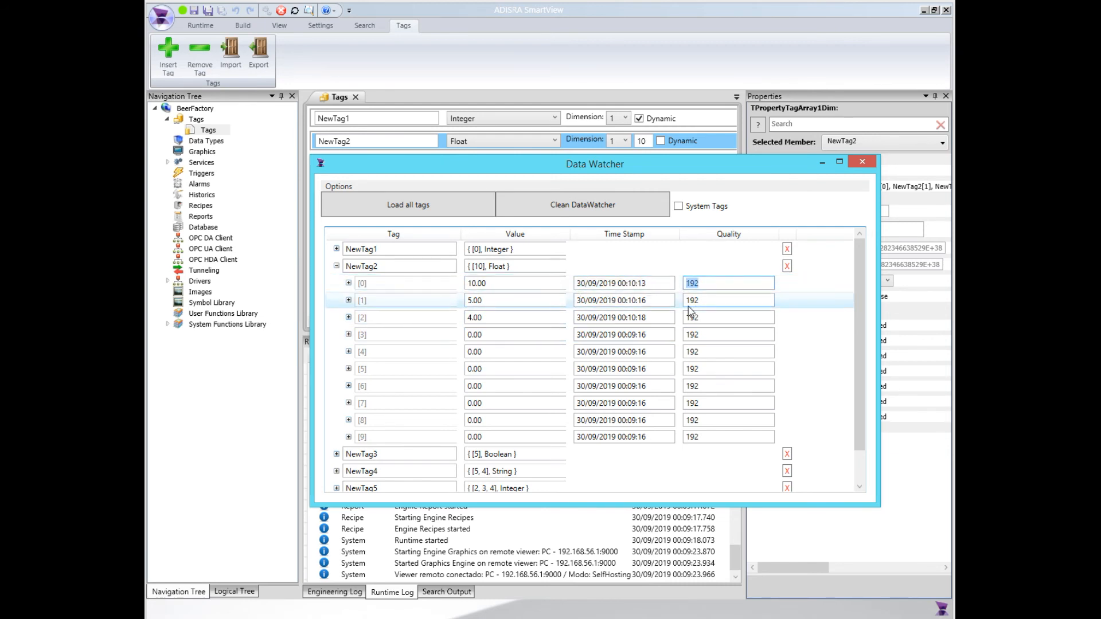
click(709, 299)
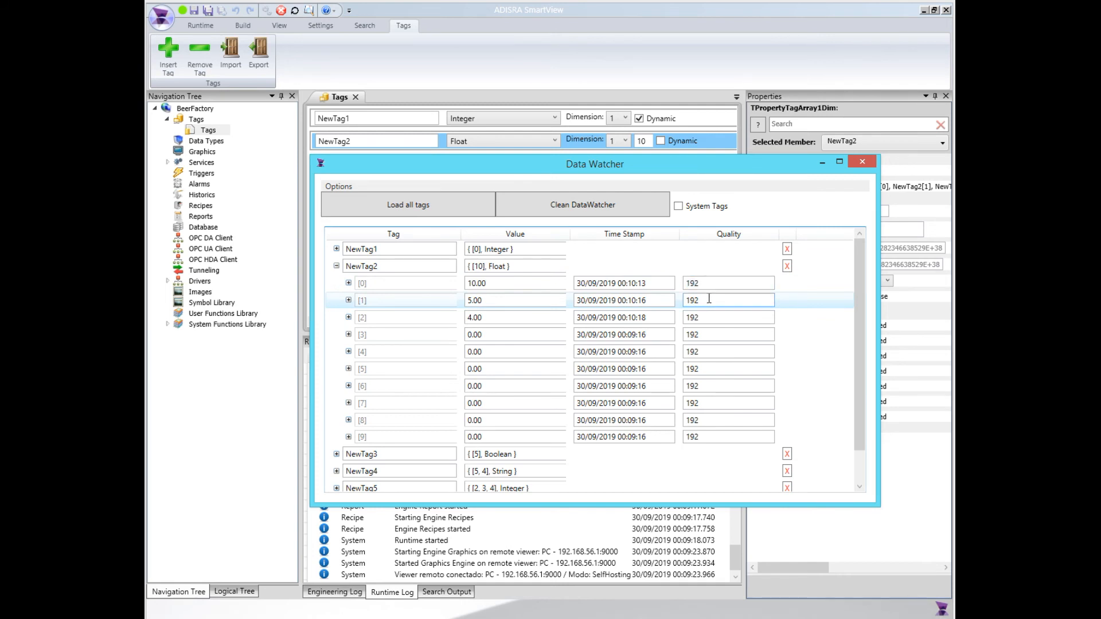
click(337, 267)
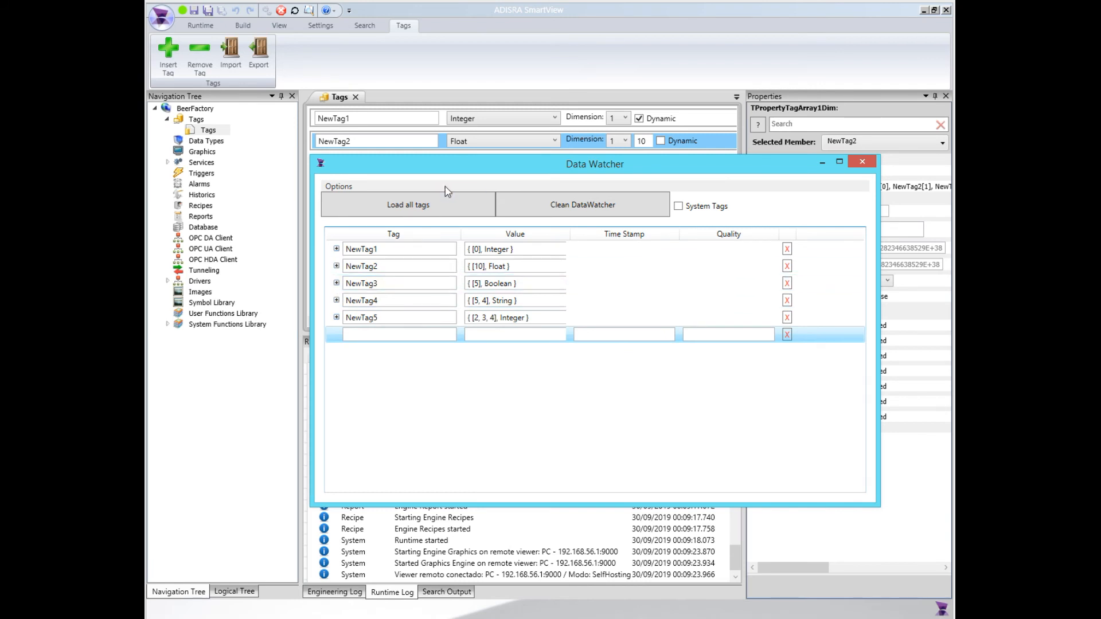
Expand the NewTag3 array, set its element [0] to True and collapse the array again
drag(458, 173, 456, 193)
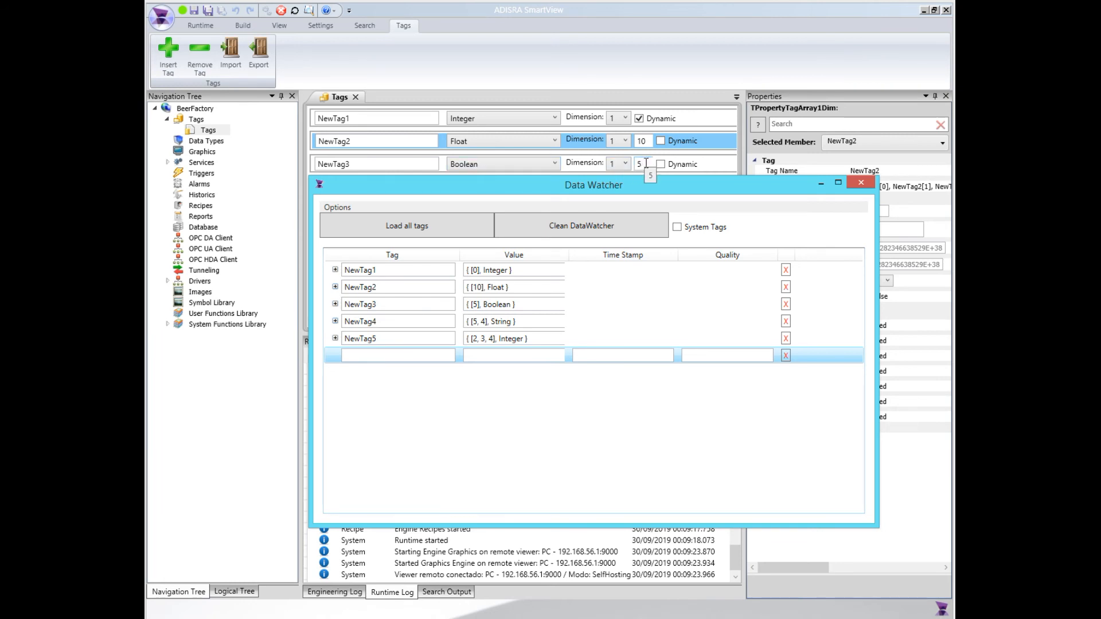
triple_click(475, 304)
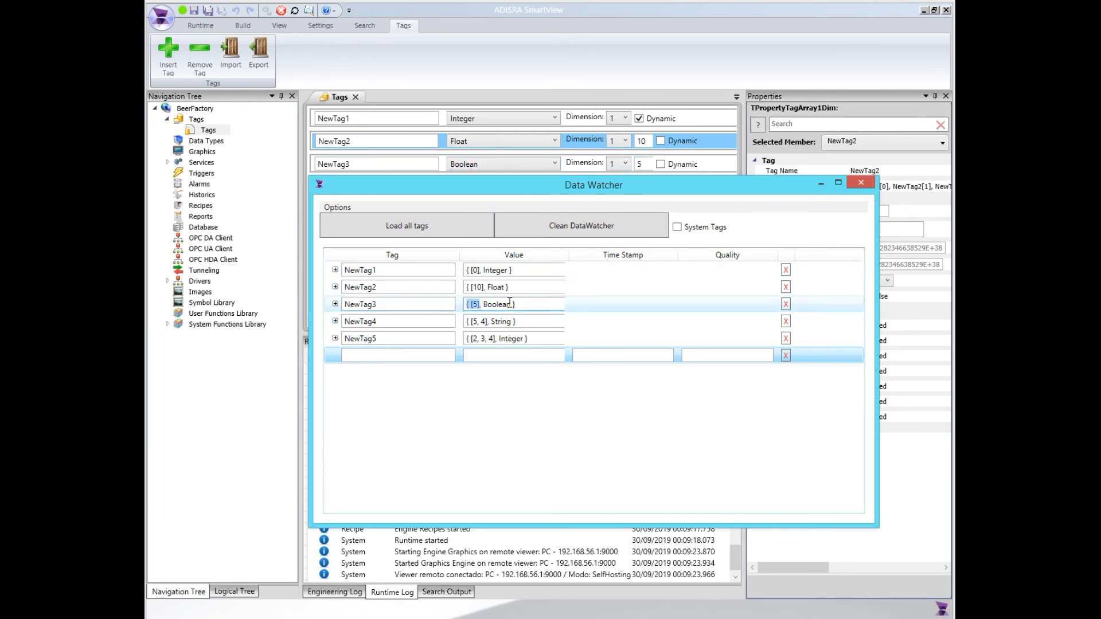
click(335, 304)
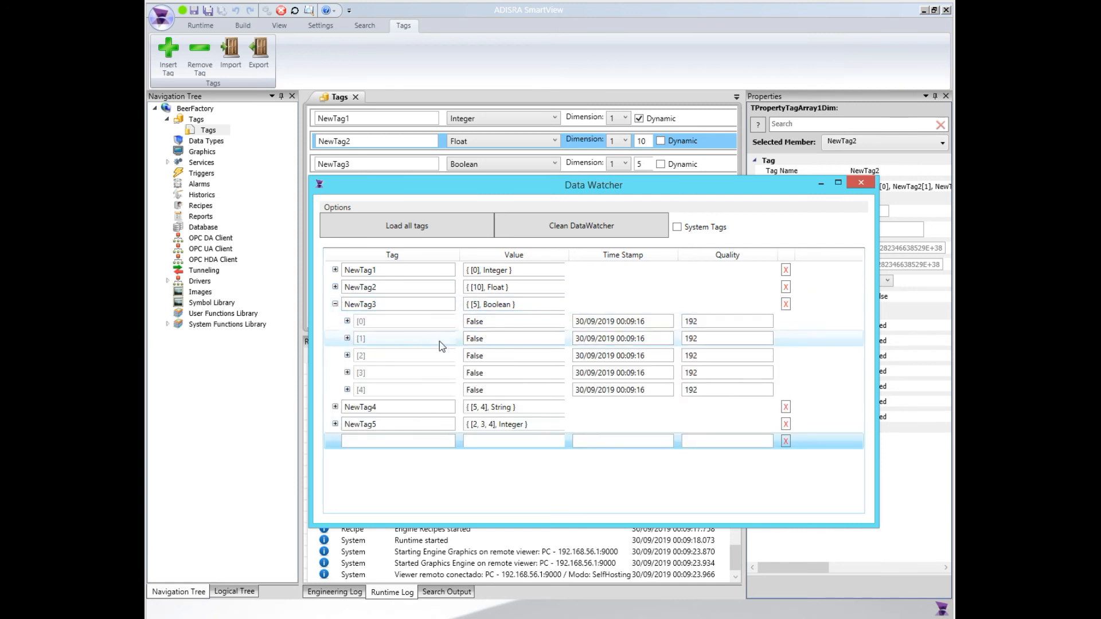
double_click(486, 321)
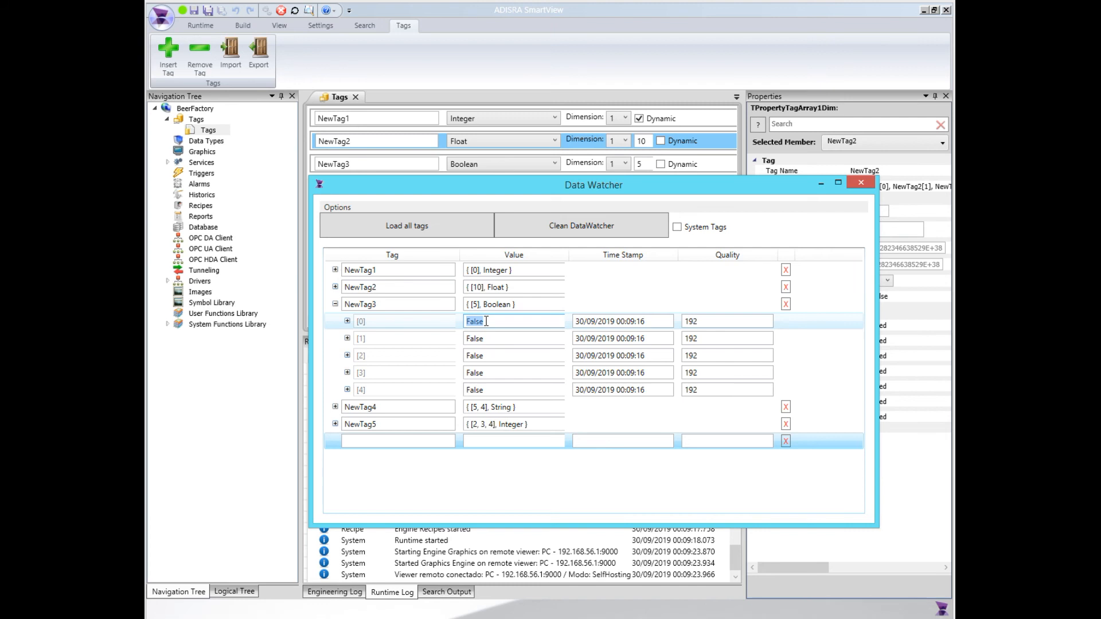
text(True)
double_click(498, 338)
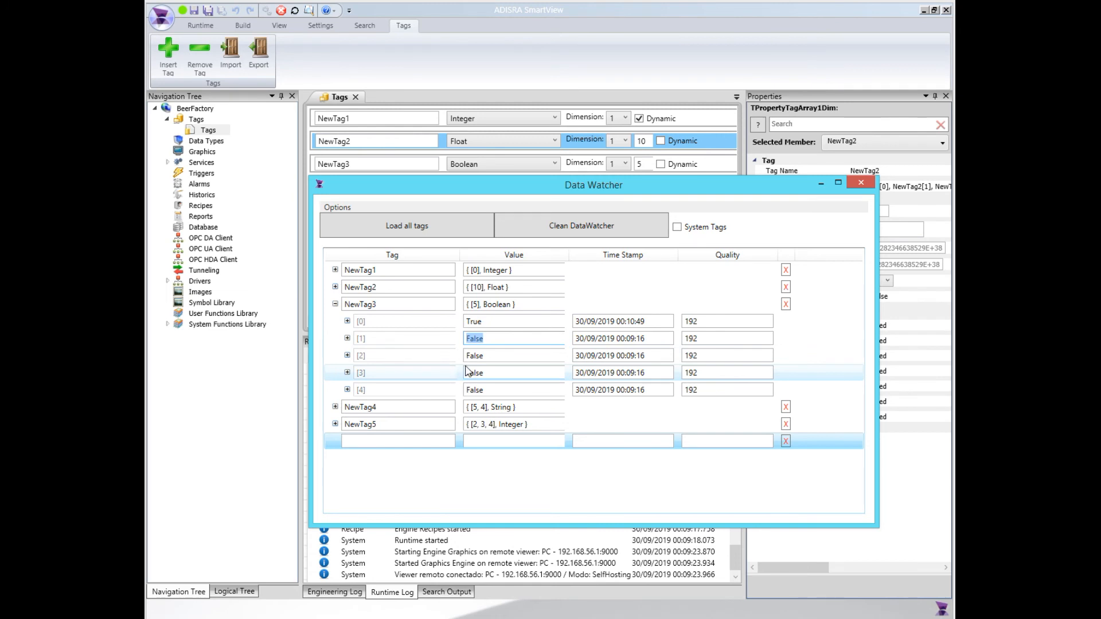
click(335, 304)
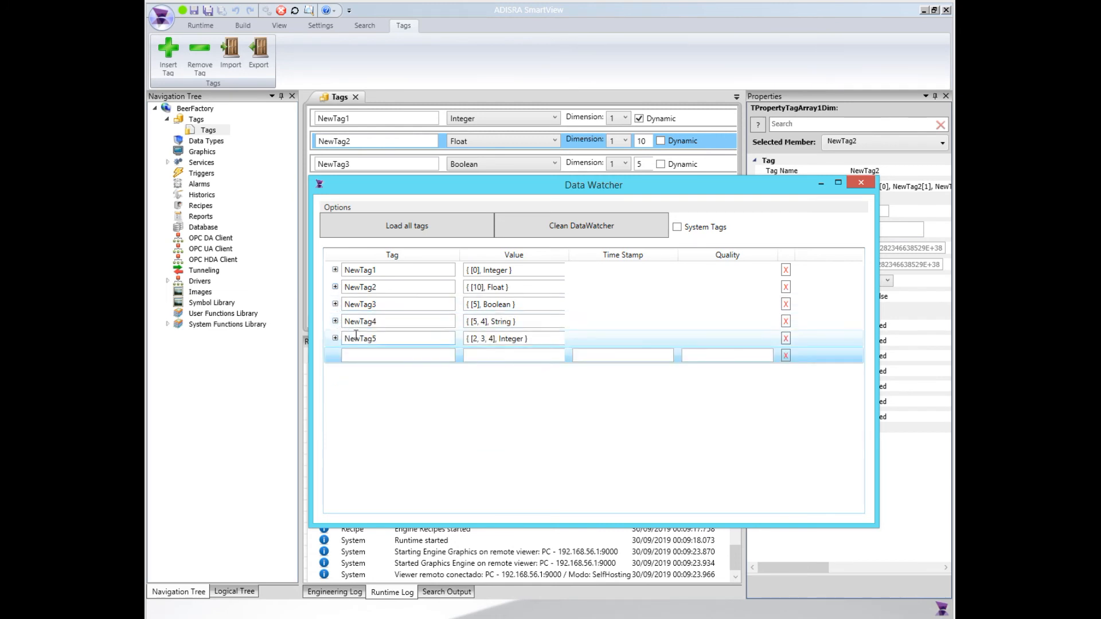
Expand the NewTag4 array in the Data Watcher and examine its two-dimensional element indexes
drag(476, 187, 478, 211)
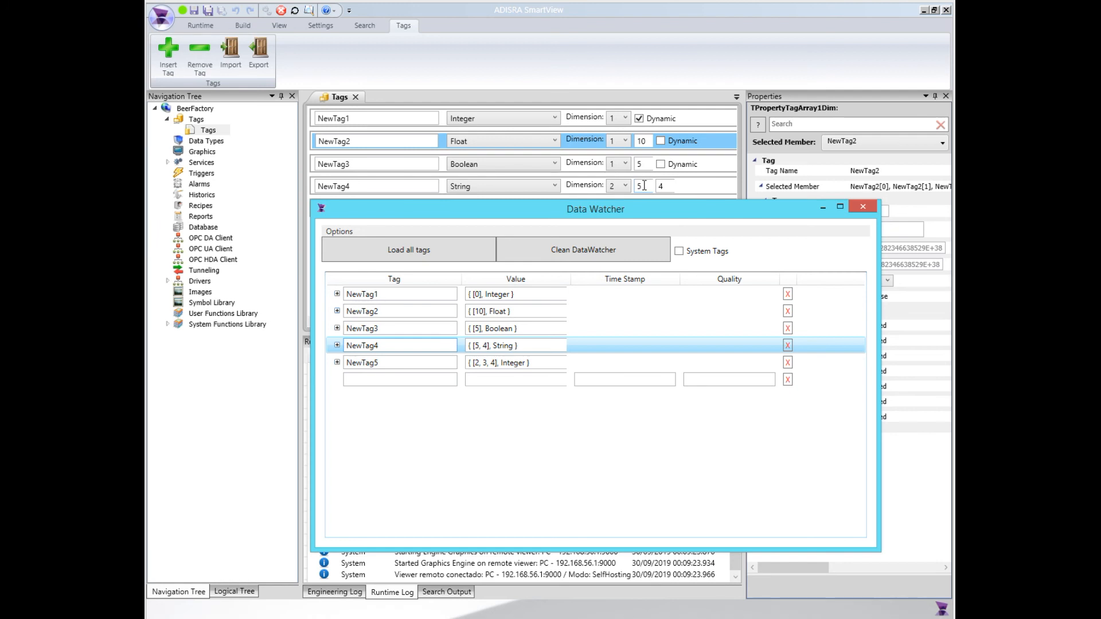
click(337, 346)
scroll(418, 380, down, 2)
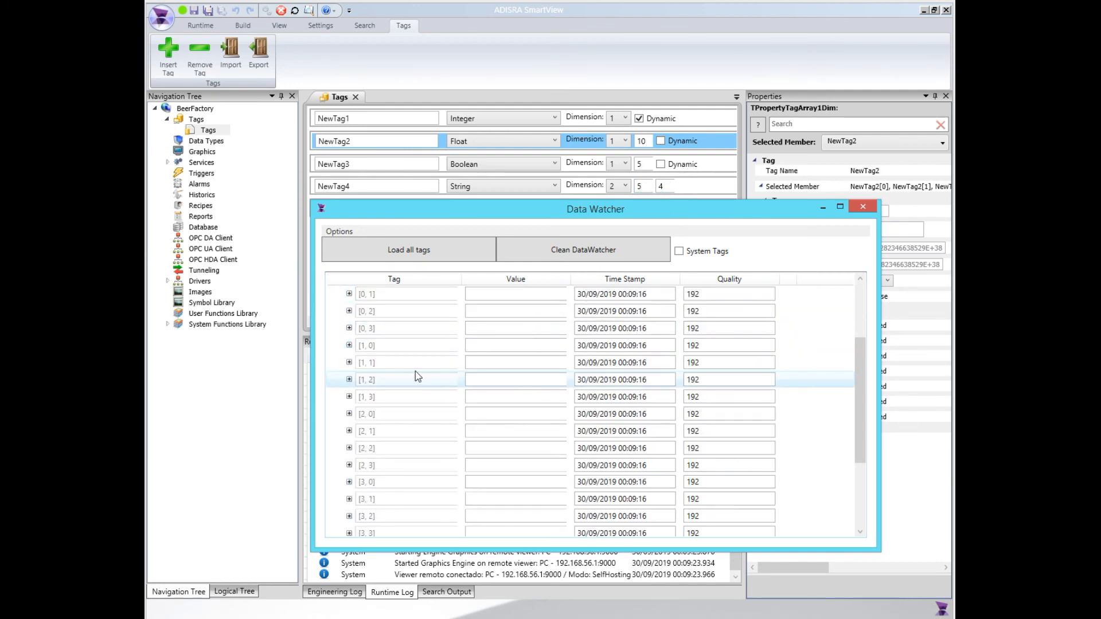
scroll(416, 371, up, 2)
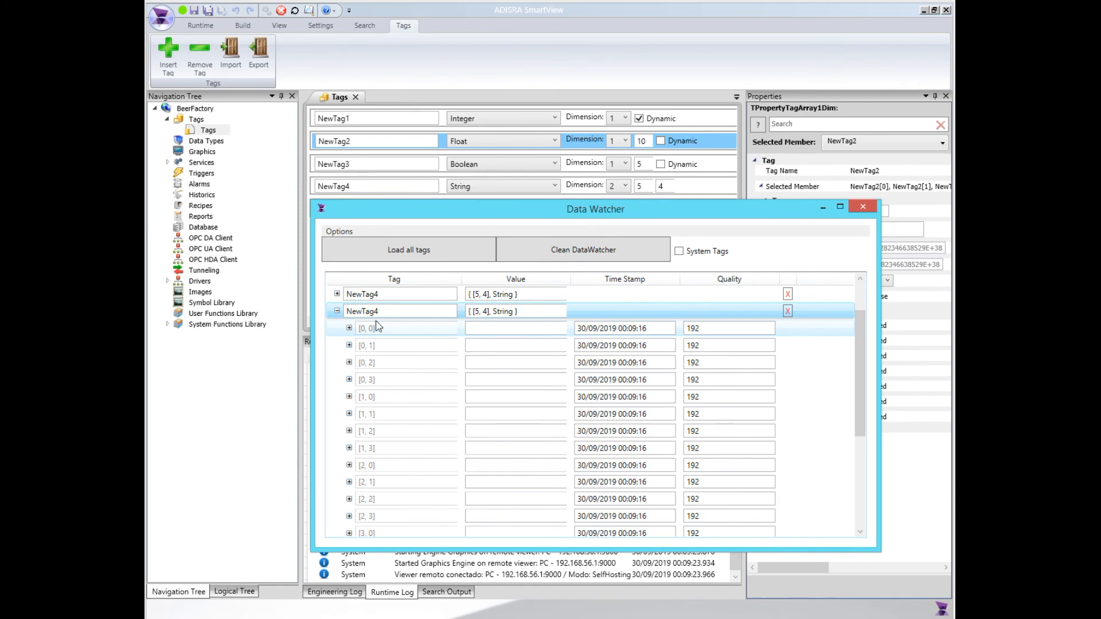
drag(487, 215, 515, 188)
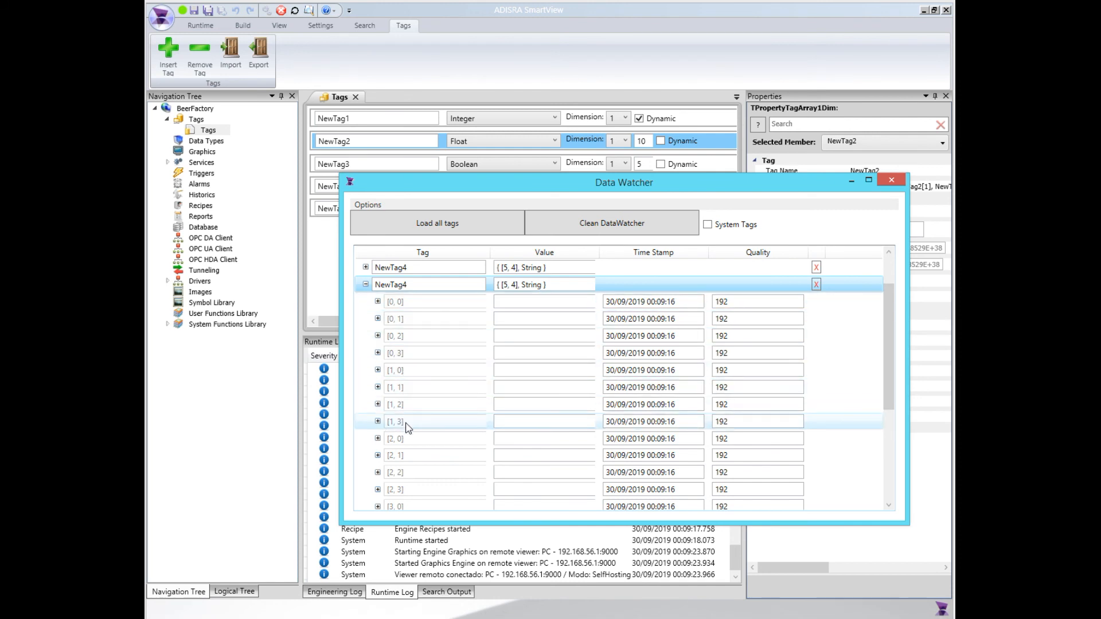
scroll(408, 427, down, 3)
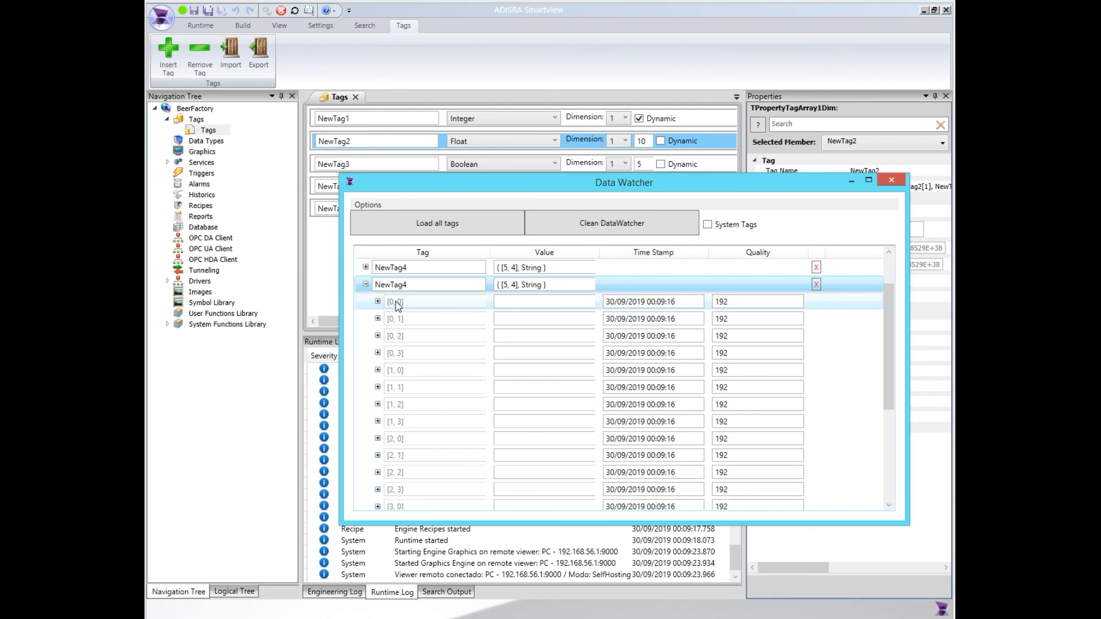
scroll(396, 435, down, 3)
scroll(380, 457, up, 4)
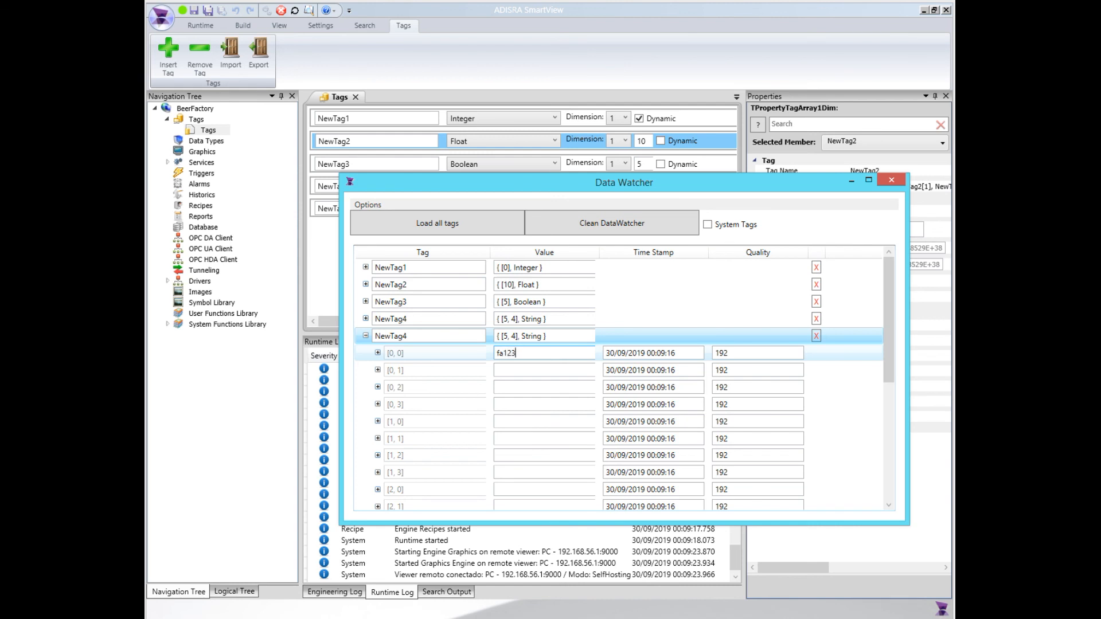
Set NewTag4's element [0, 0] to fa123 and element [0, 1] to 3
key(Return)
click(515, 369)
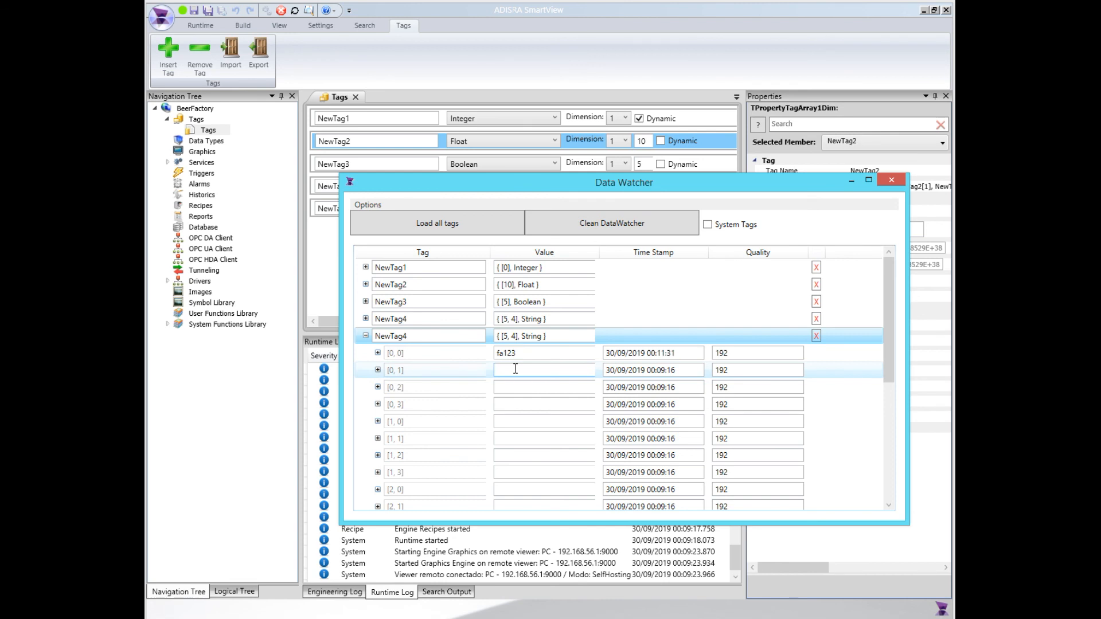
text(3)
click(500, 394)
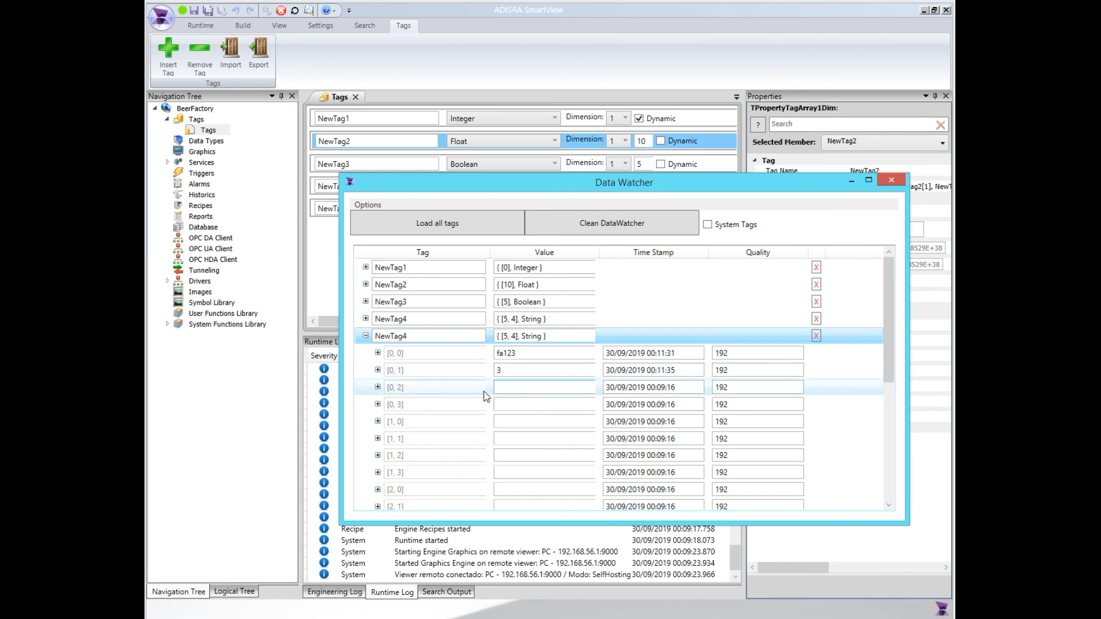
Collapse the expanded NewTag4 array and move the Data Watcher window below the project's tag list
click(513, 370)
click(366, 335)
drag(582, 178, 550, 225)
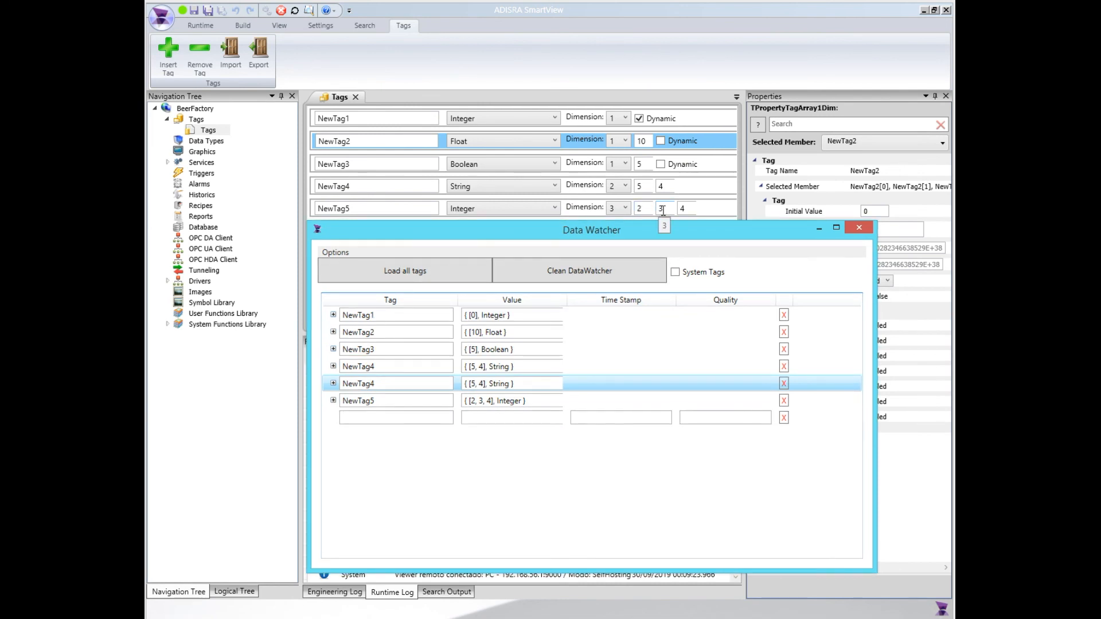
Expand the NewTag5 array in the Data Watcher and examine its three-dimensional element indexes
click(333, 401)
scroll(424, 442, down, 1)
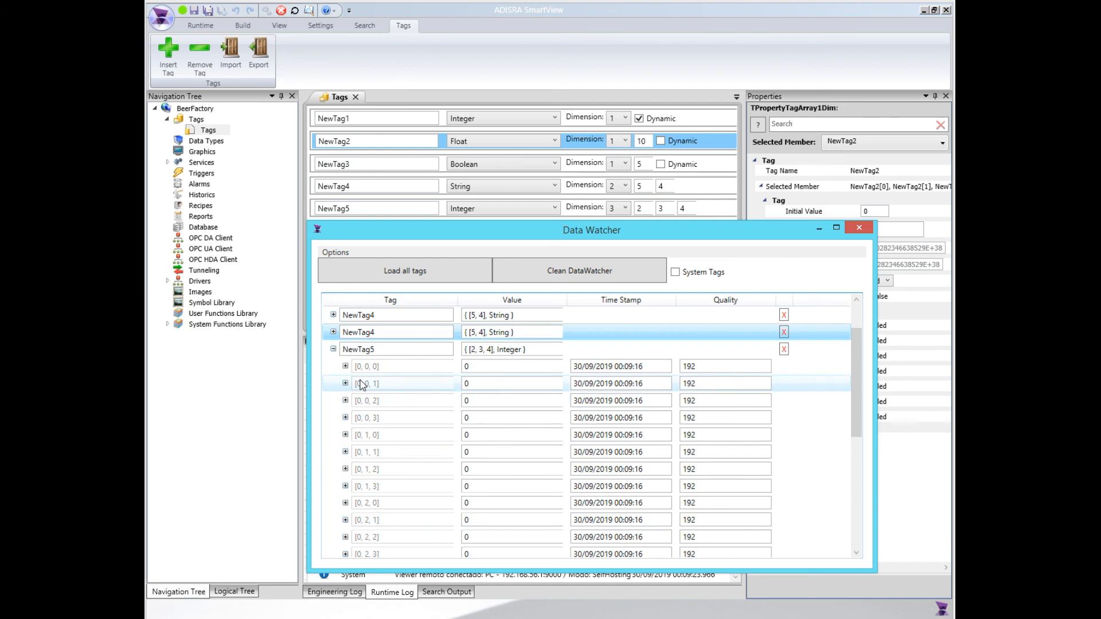
scroll(387, 382, down, 5)
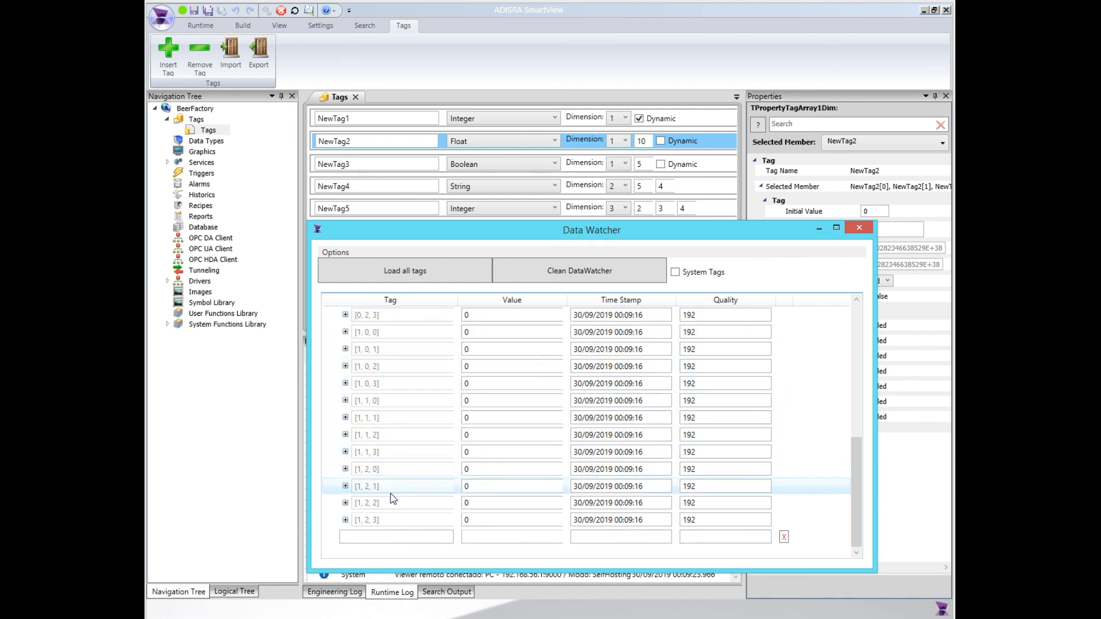
scroll(393, 478, up, 3)
scroll(394, 478, up, 2)
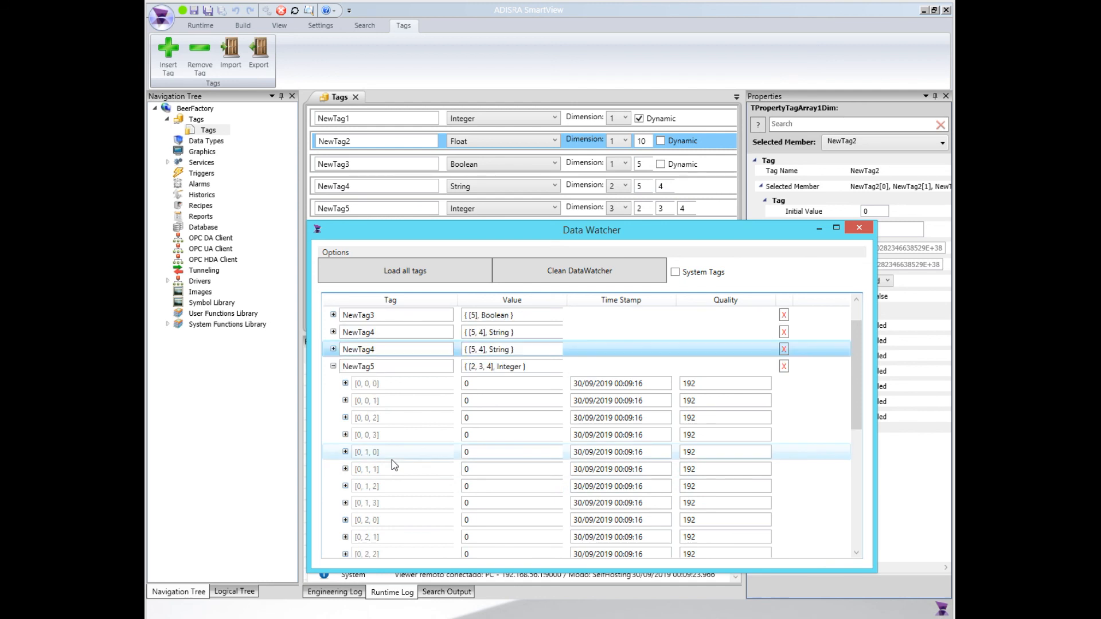
Set NewTag5's elements [0, 0, 0] to 22, [0, 0, 1] to 45, [0, 0, 2] to 10 and [0, 0, 3] to 70
click(491, 385)
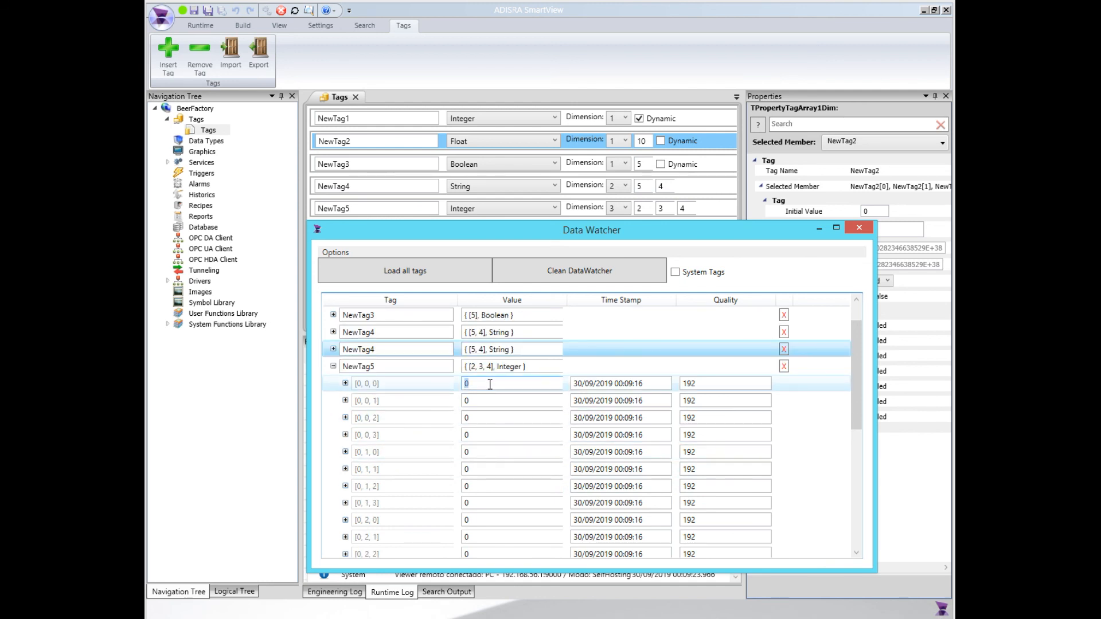
text(22)
click(493, 400)
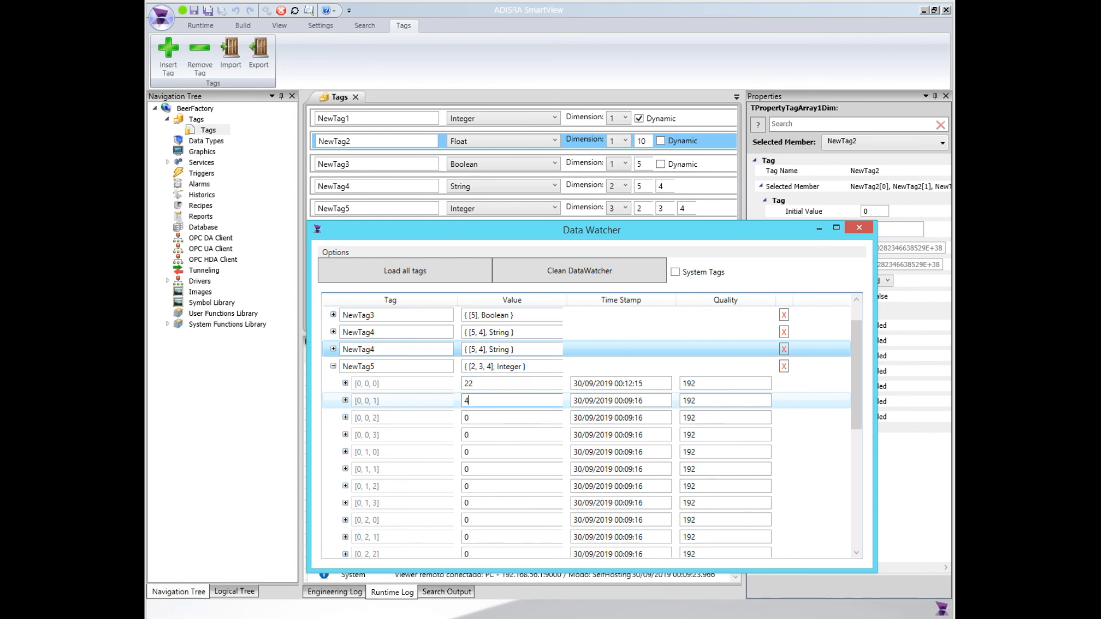
text(45)
click(478, 422)
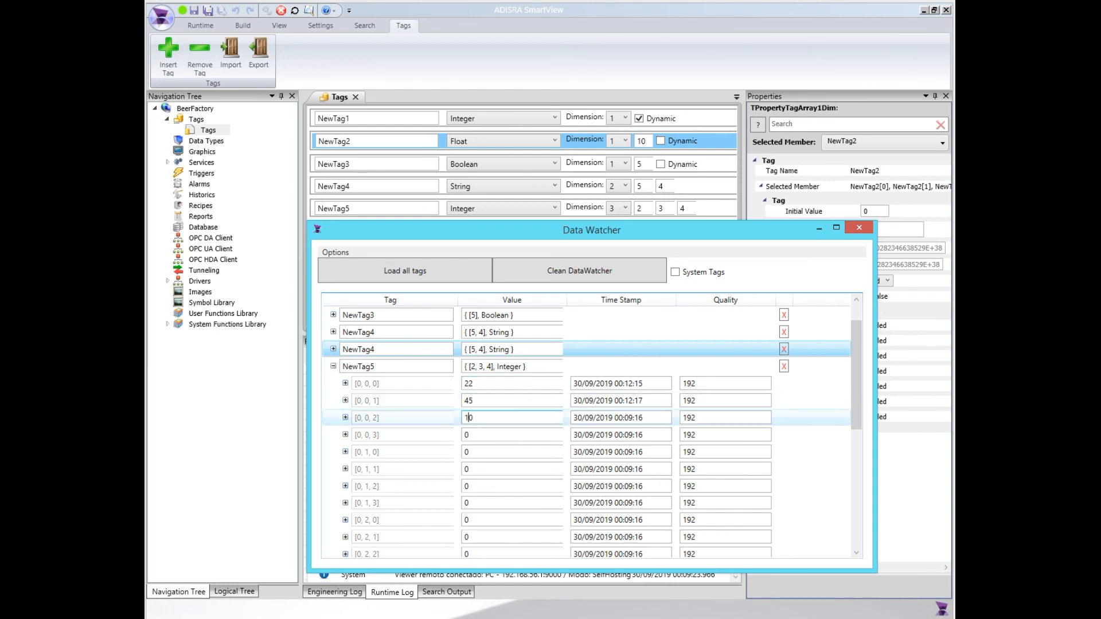
click(482, 434)
text(70)
key(Return)
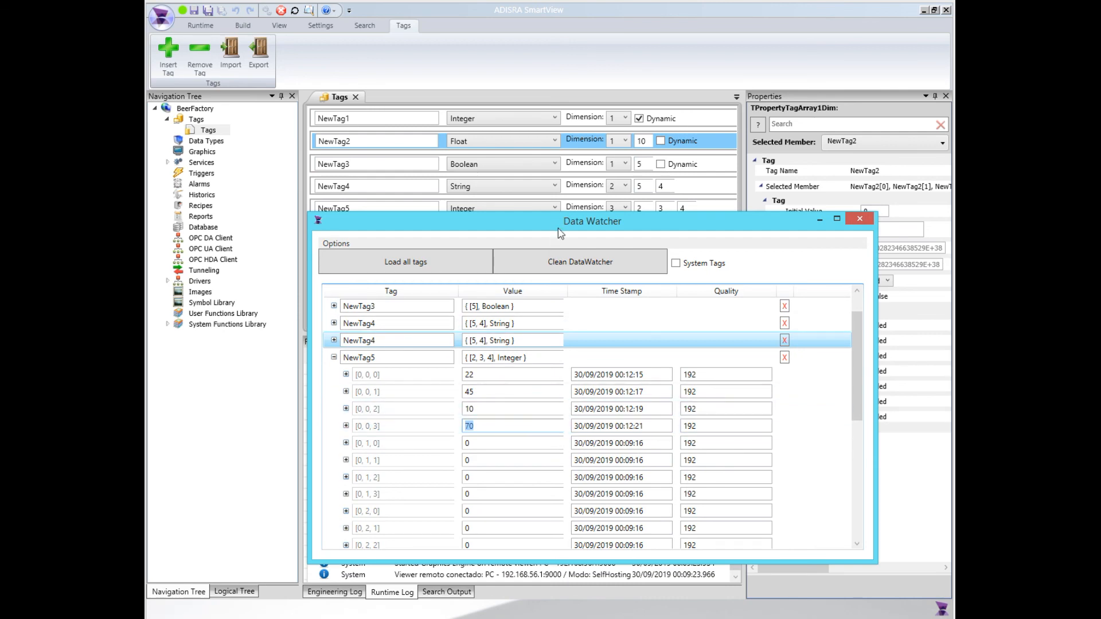
drag(470, 225, 469, 237)
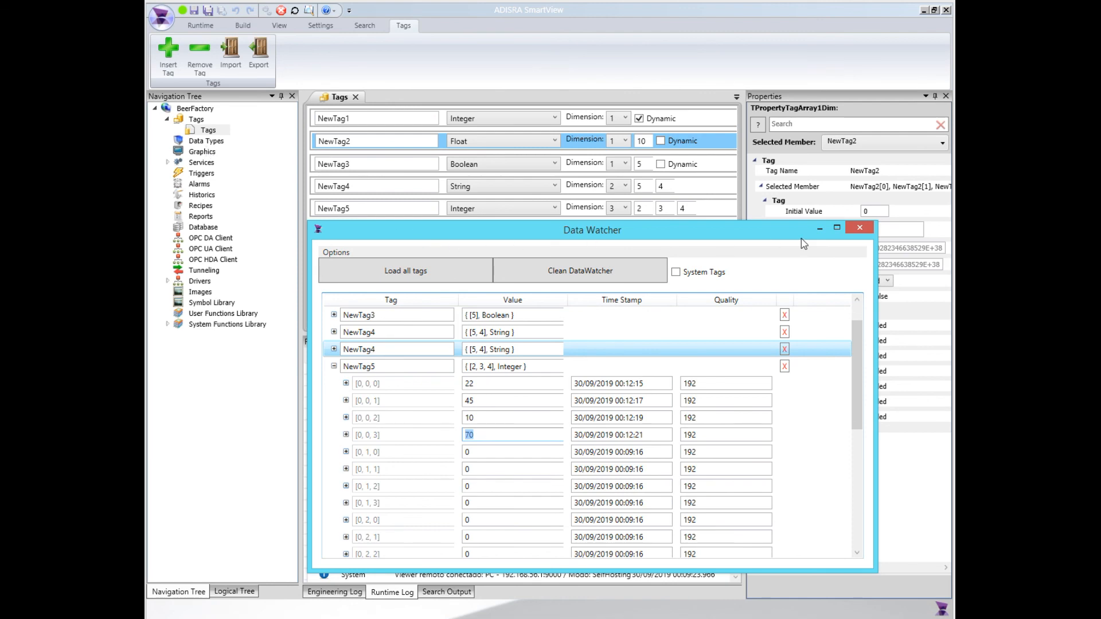
Dismiss the Data Watcher window and examine the data types available for NewTag5 without changing its type
click(836, 230)
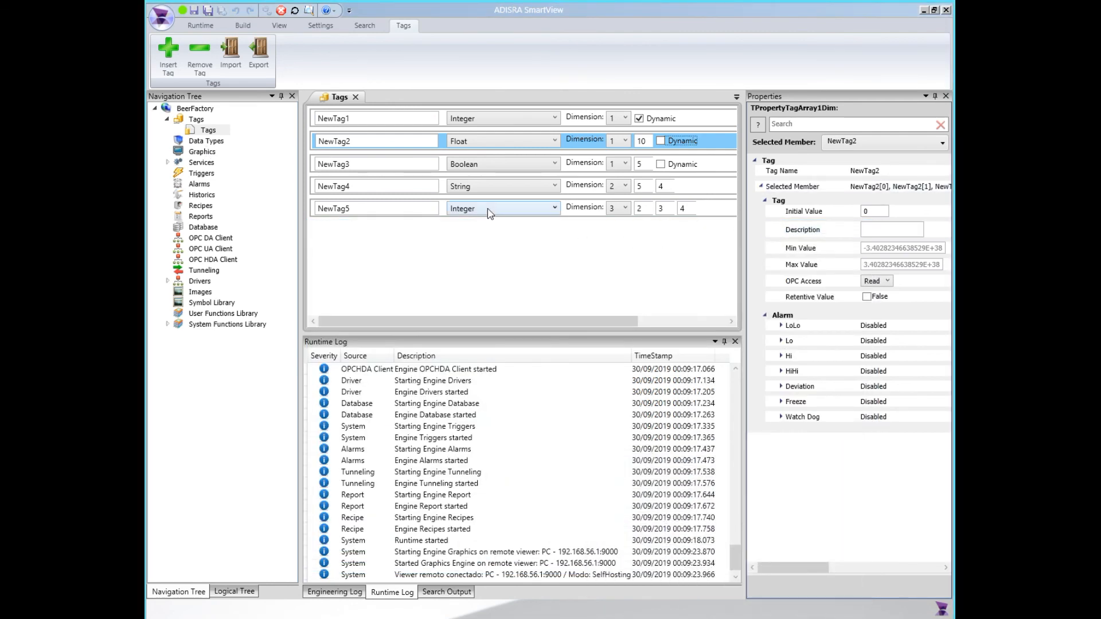
click(490, 212)
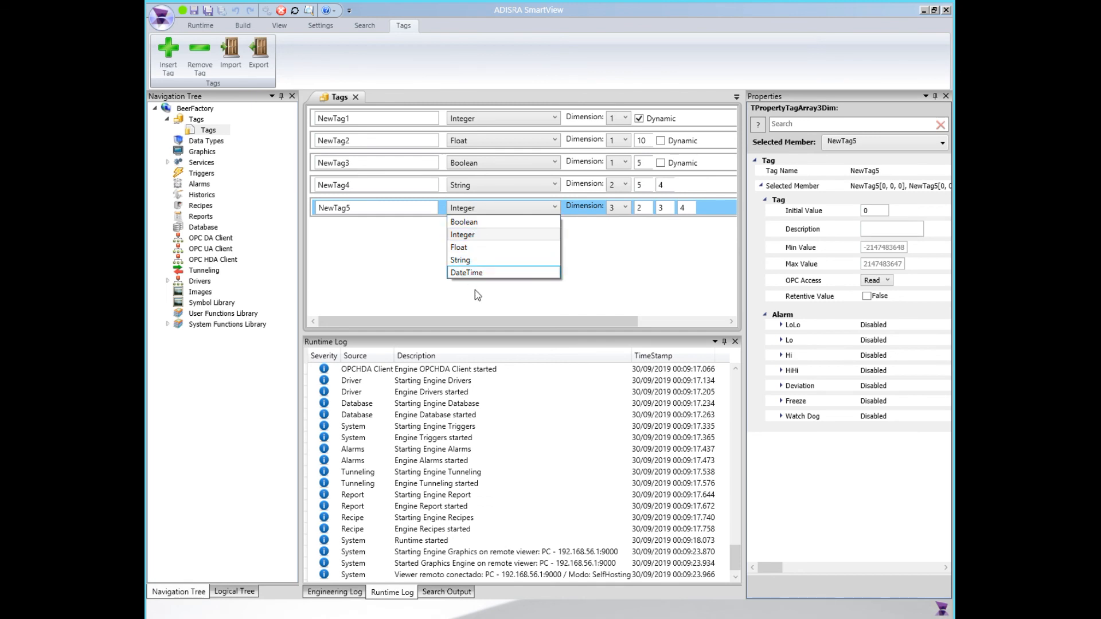
click(417, 264)
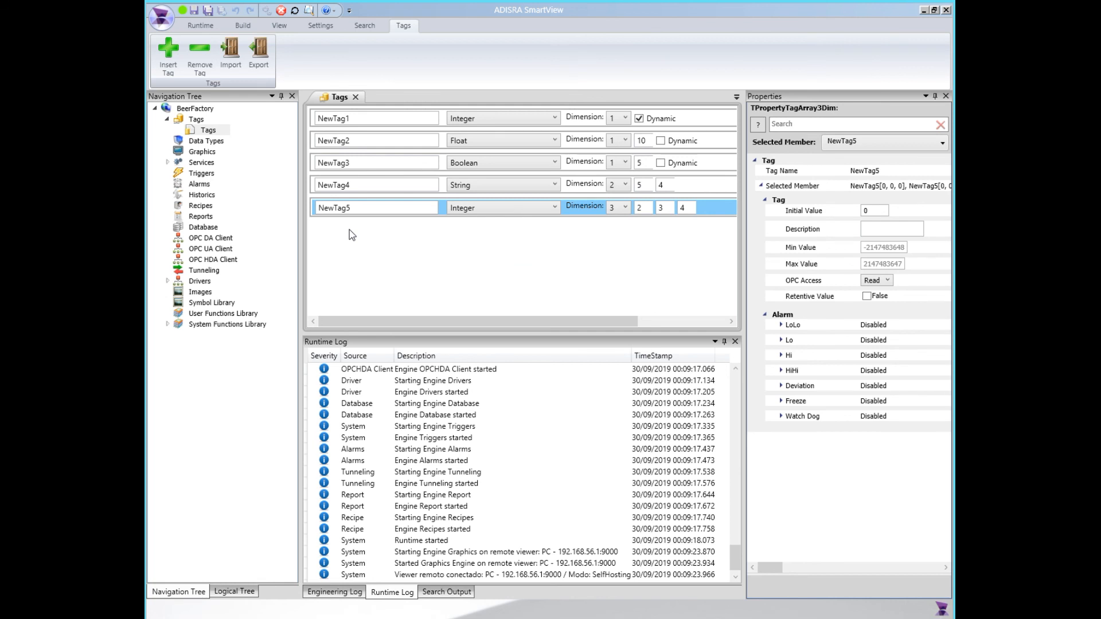